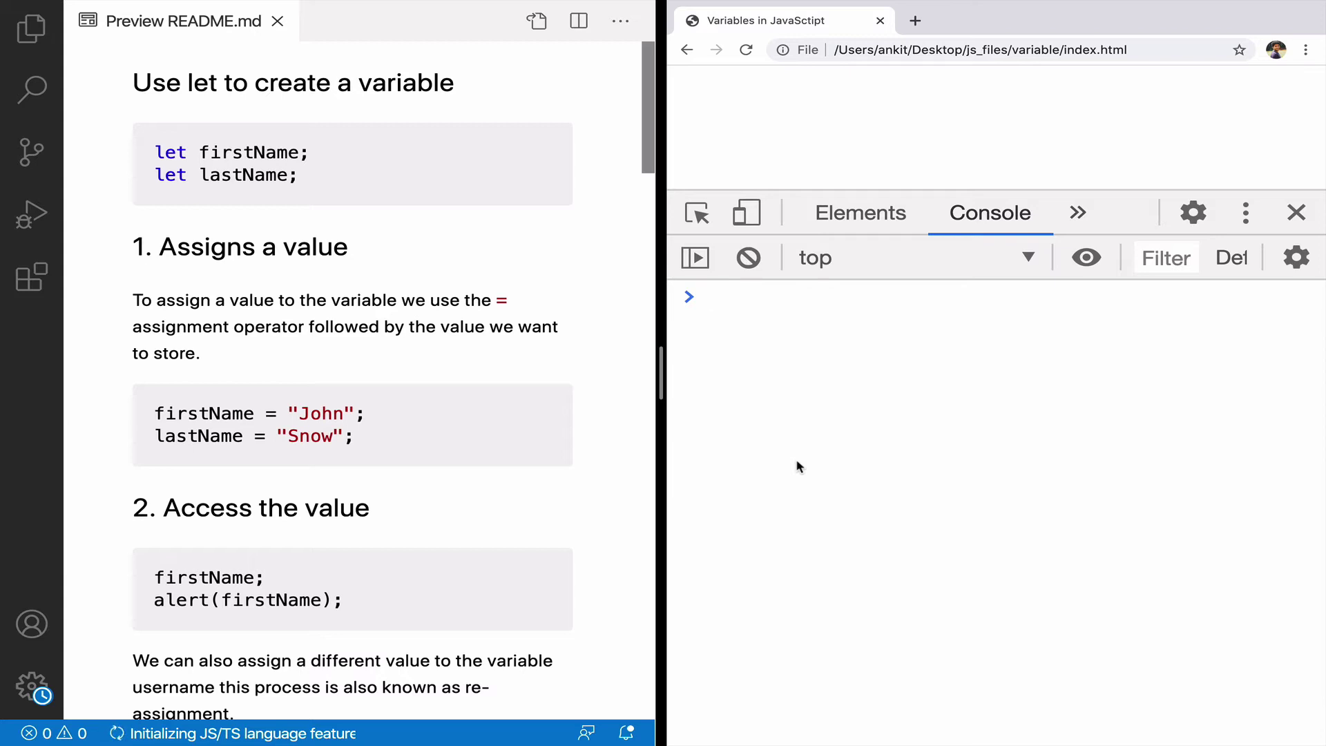
- Declare firstName, assign it "John", and declare lastName as "Snow" in the console
{"action": "left_click", "coordinate": [743, 303]}
{"action": "type", "text": "let fir"}
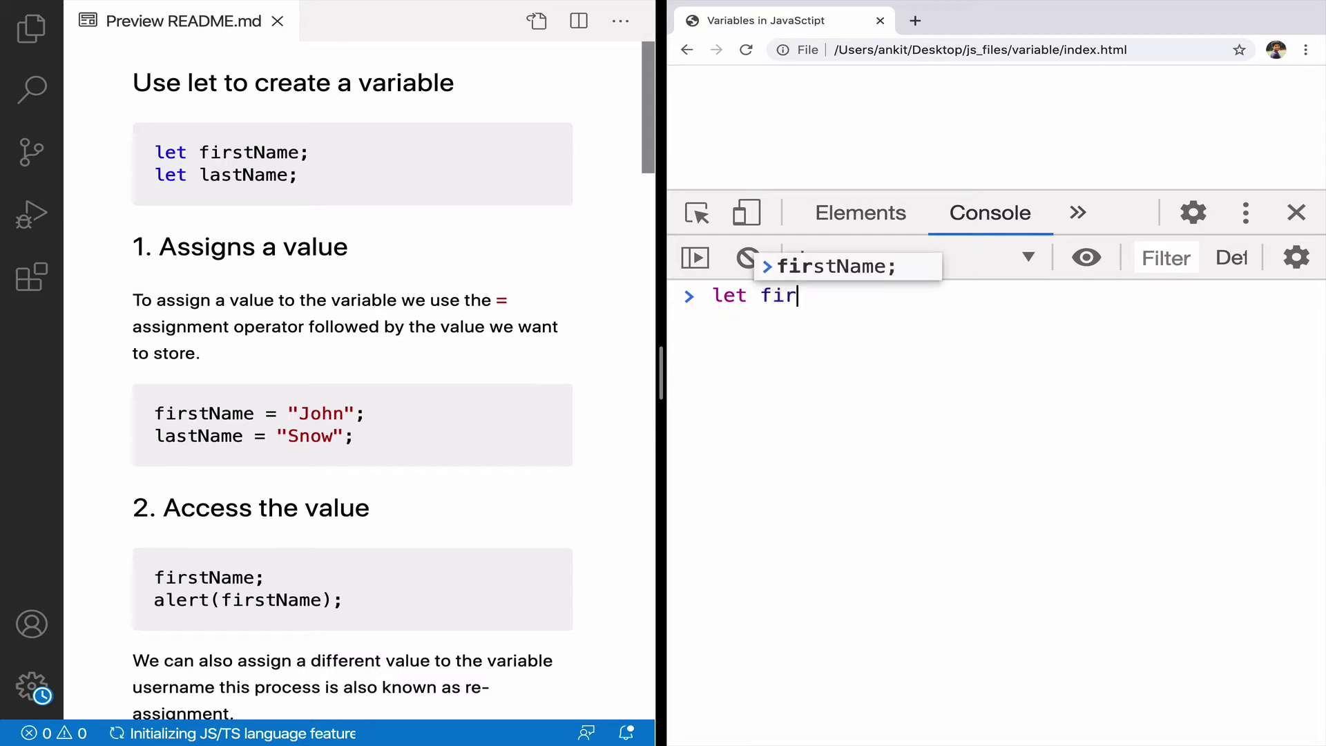
{"action": "type", "text": "stName;"}
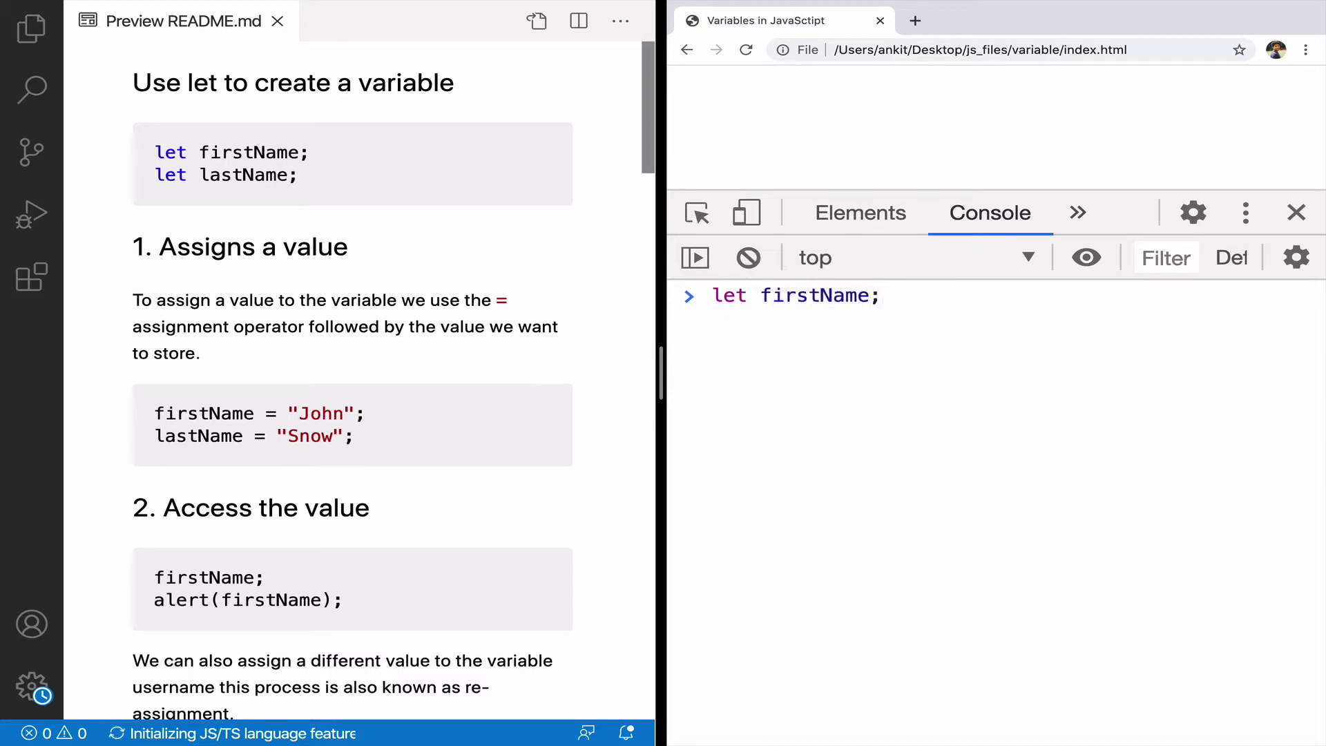
{"action": "key", "text": "Return"}
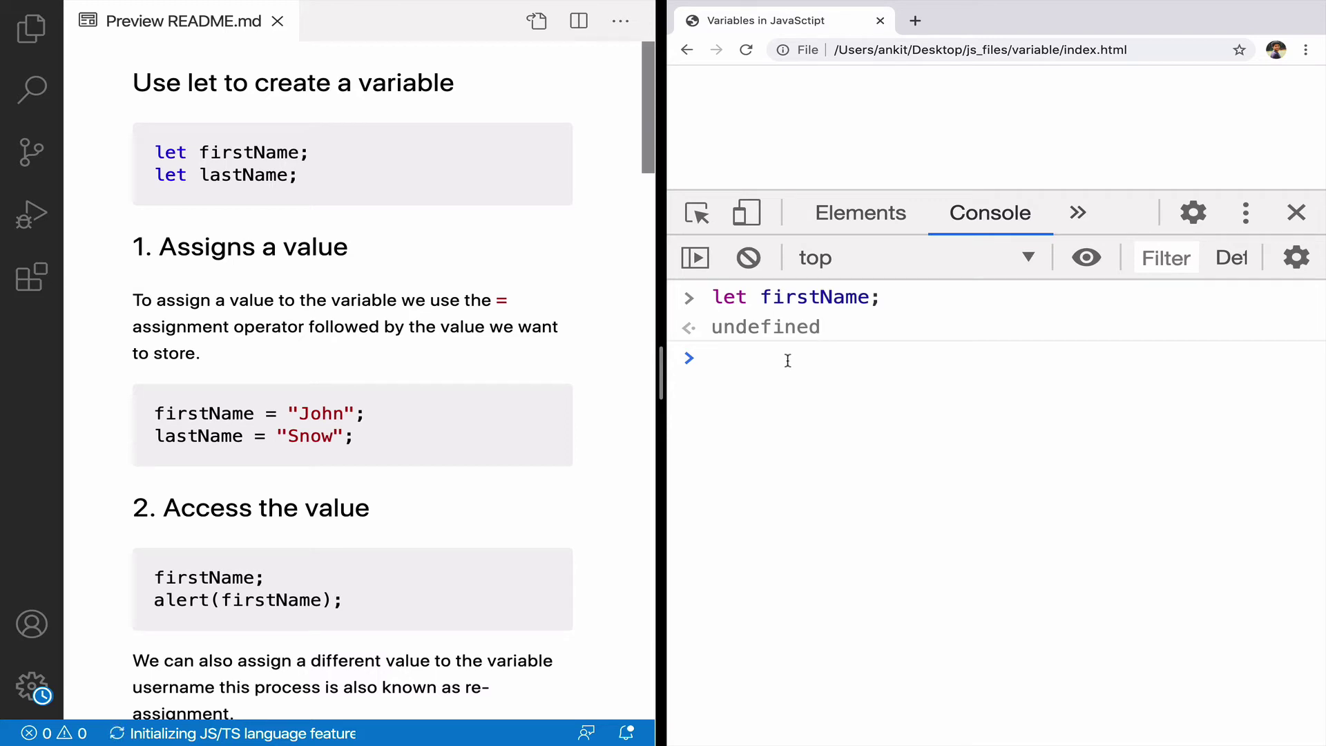
{"action": "type", "text": "firstName = \"John\";"}
{"action": "key", "text": "Return"}
{"action": "type", "text": "let lastName = \"Snow\";"}
{"action": "key", "text": "Return"}
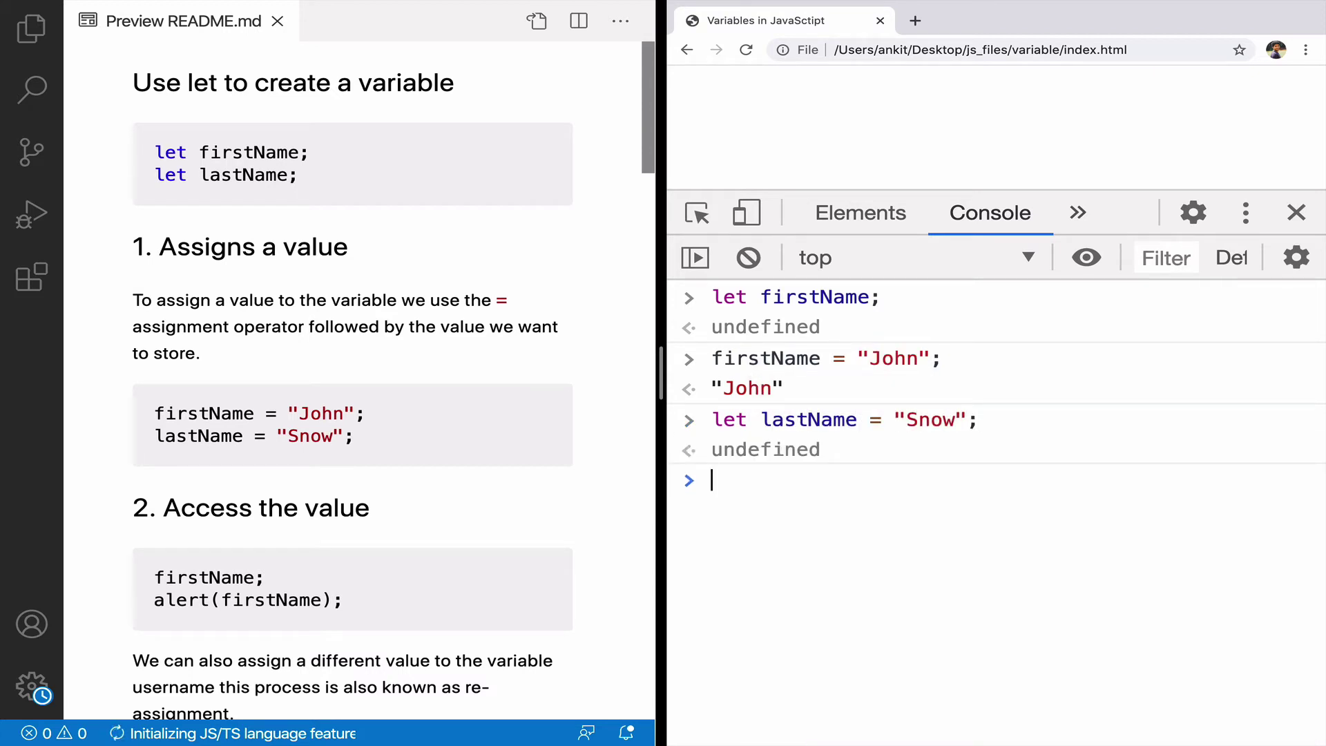
{"action": "type", "text": "fir"}
- Evaluate firstName and lastName, then run alert(firstName) to show John
{"action": "key", "text": "Tab"}
{"action": "key", "text": "Return"}
{"action": "type", "text": "firs"}
{"action": "key", "text": "BackSpace"}
{"action": "key", "text": "BackSpace"}
{"action": "key", "text": "BackSpace"}
{"action": "type", "text": "last"}
{"action": "key", "text": "Tab"}
{"action": "key", "text": "Return"}
{"action": "type", "text": "al"}
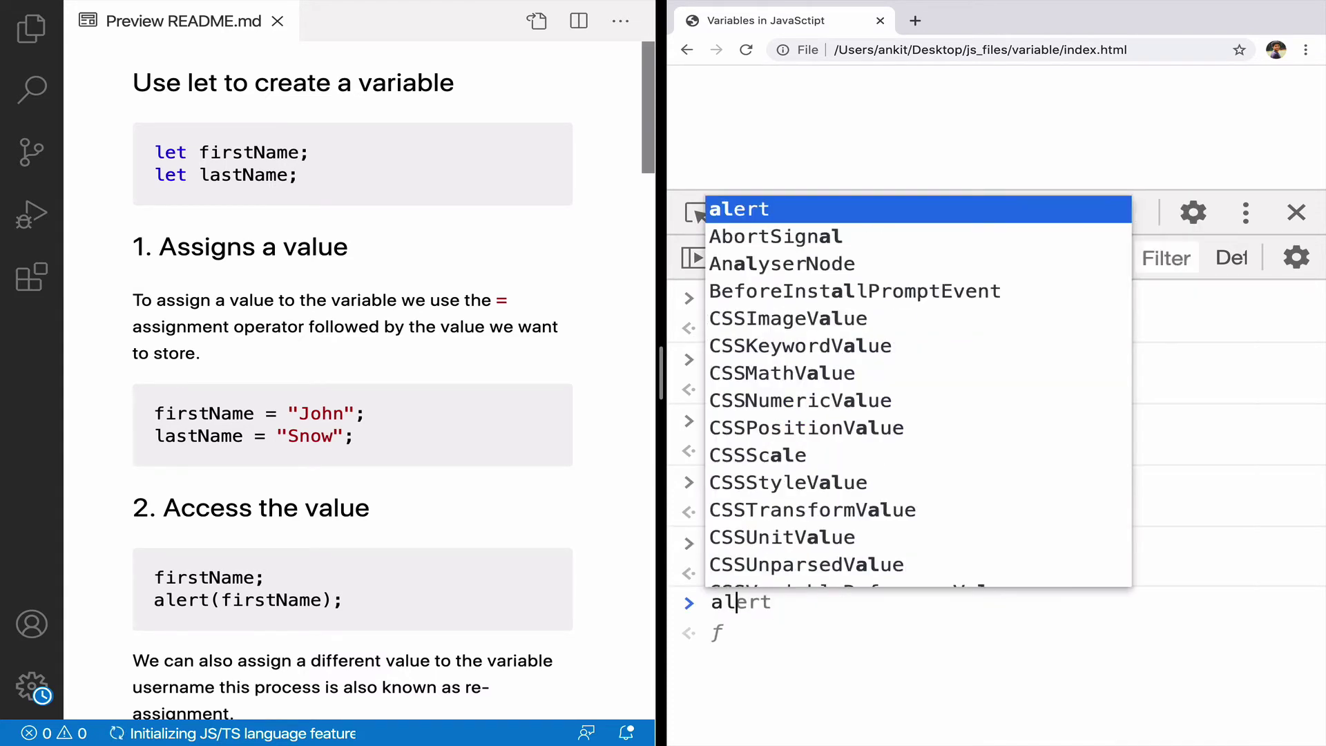
{"action": "type", "text": "ert()"}
{"action": "type", "text": "first"}
{"action": "key", "text": "Tab"}
{"action": "key", "text": "Return"}
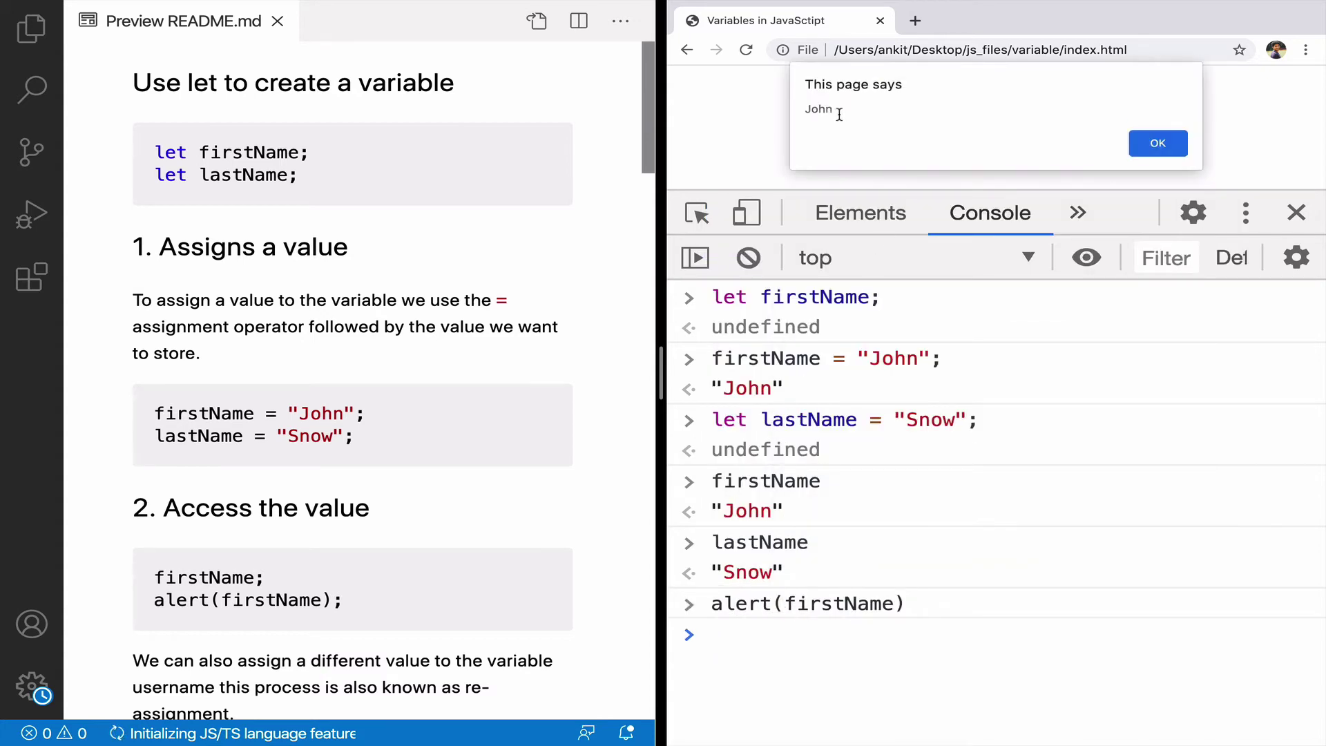
- Dismiss the John alert, clear the console, and evaluate fullName as "John Snow"
{"action": "key", "text": "Return"}
{"action": "scroll", "coordinate": [569, 612], "scroll_direction": "down", "scroll_amount": 8}
{"action": "scroll", "coordinate": [569, 613], "scroll_direction": "down", "scroll_amount": 1}
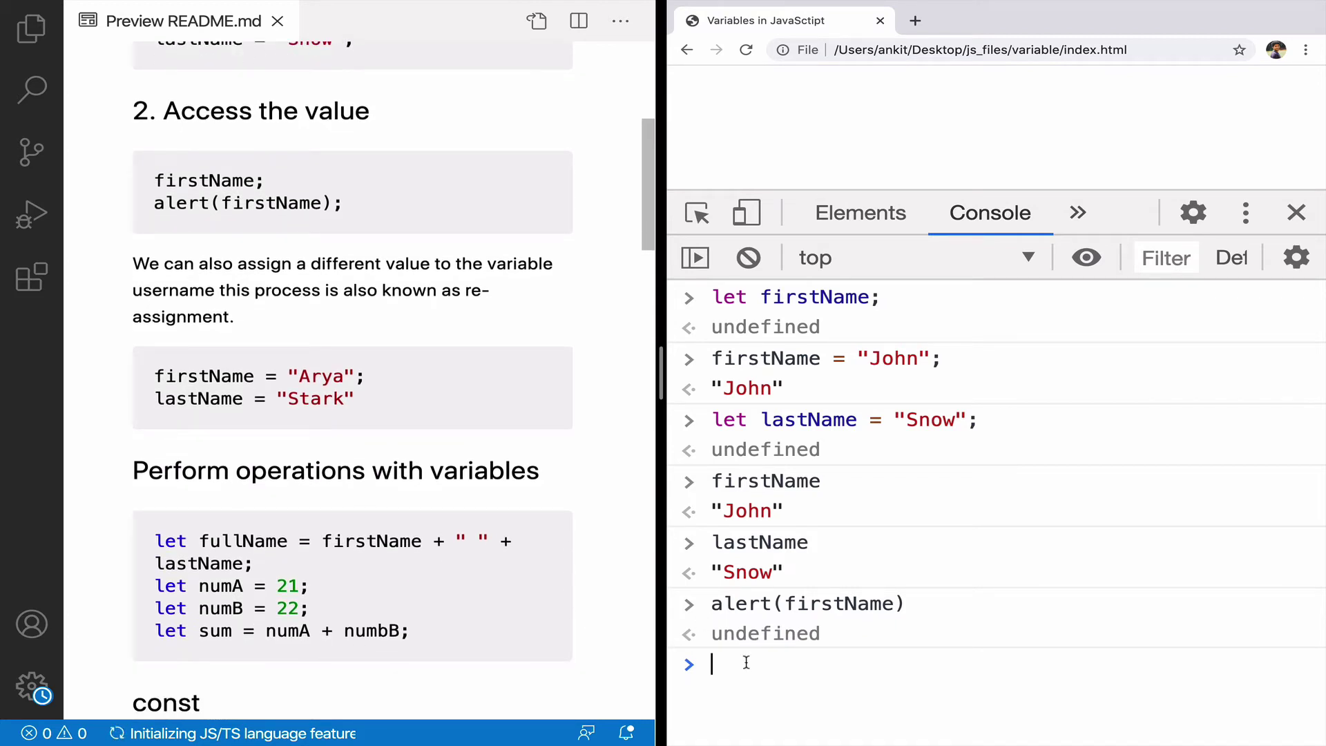
{"action": "key", "text": "ctrl+l"}
{"action": "type", "text": "let f"}
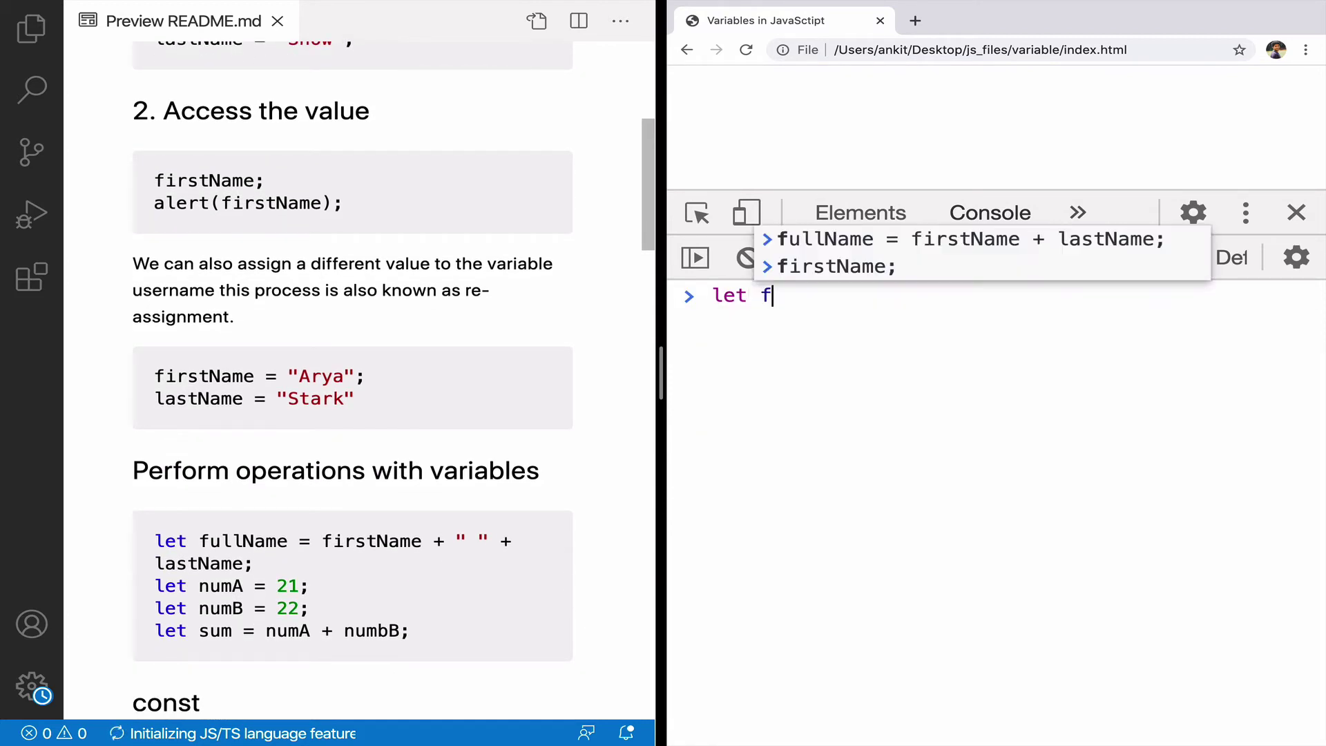
{"action": "type", "text": "ullName = "}
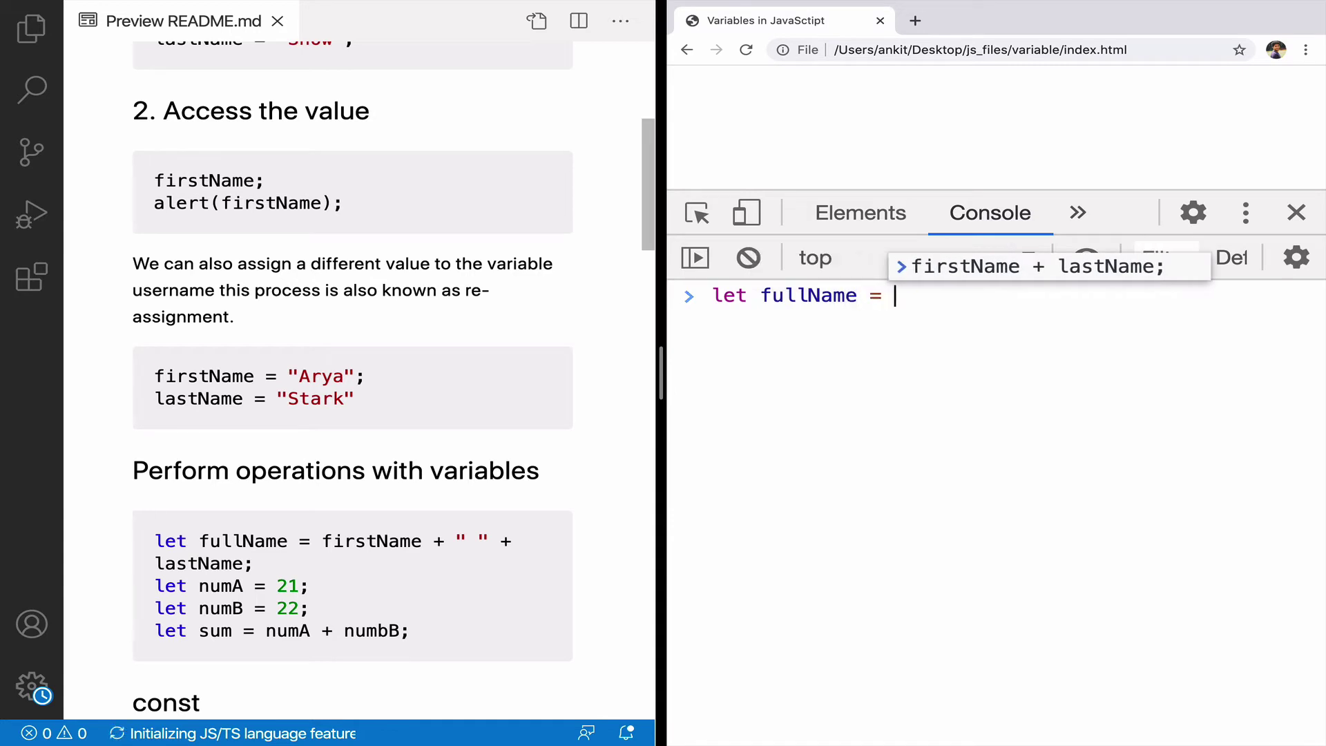
{"action": "type", "text": "firstName + \""}
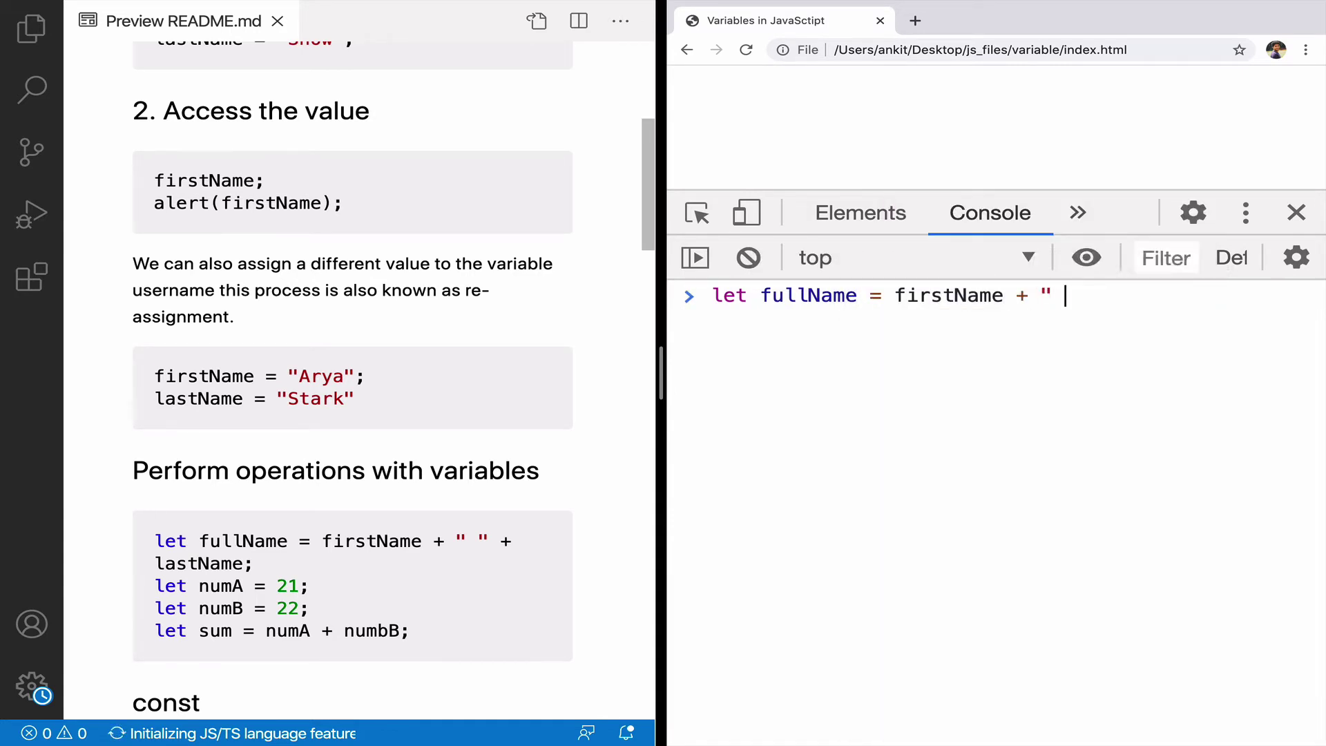
{"action": "type", "text": " \" + lastName;"}
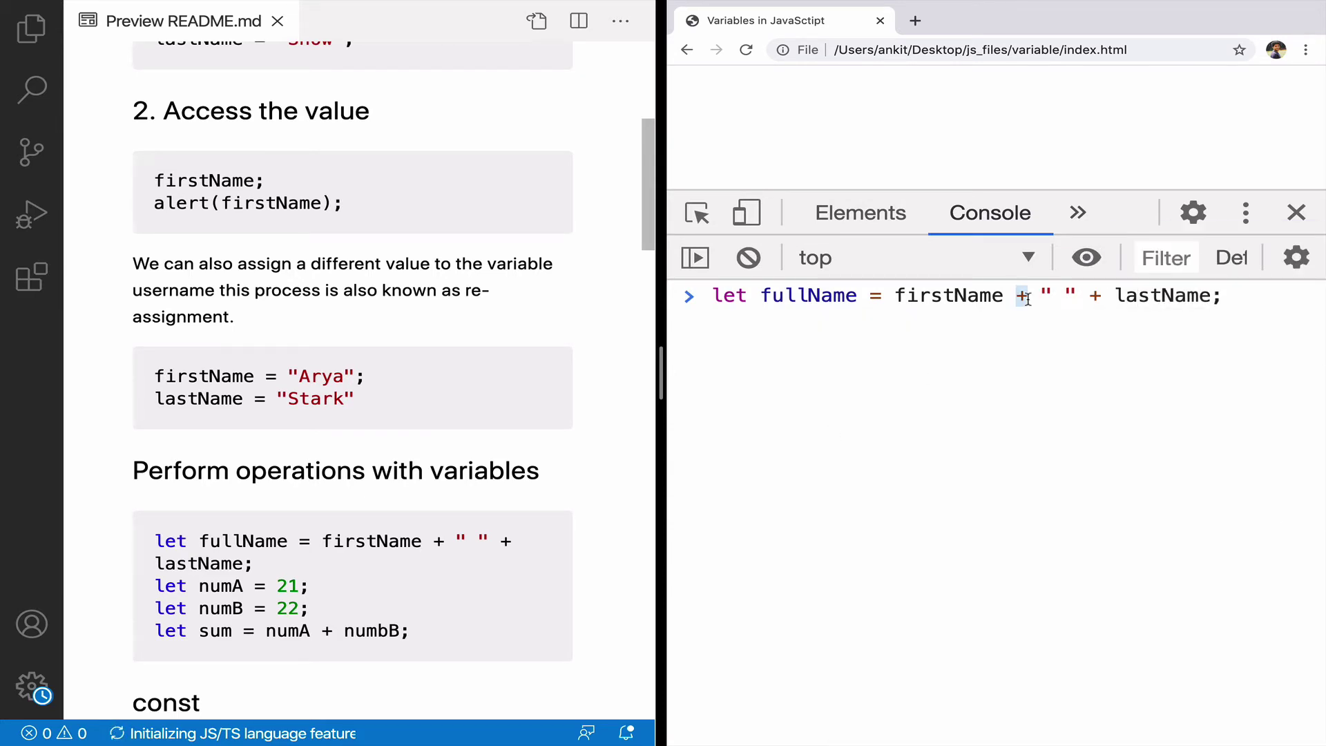
{"action": "key", "text": "Return"}
{"action": "type", "text": "full"}
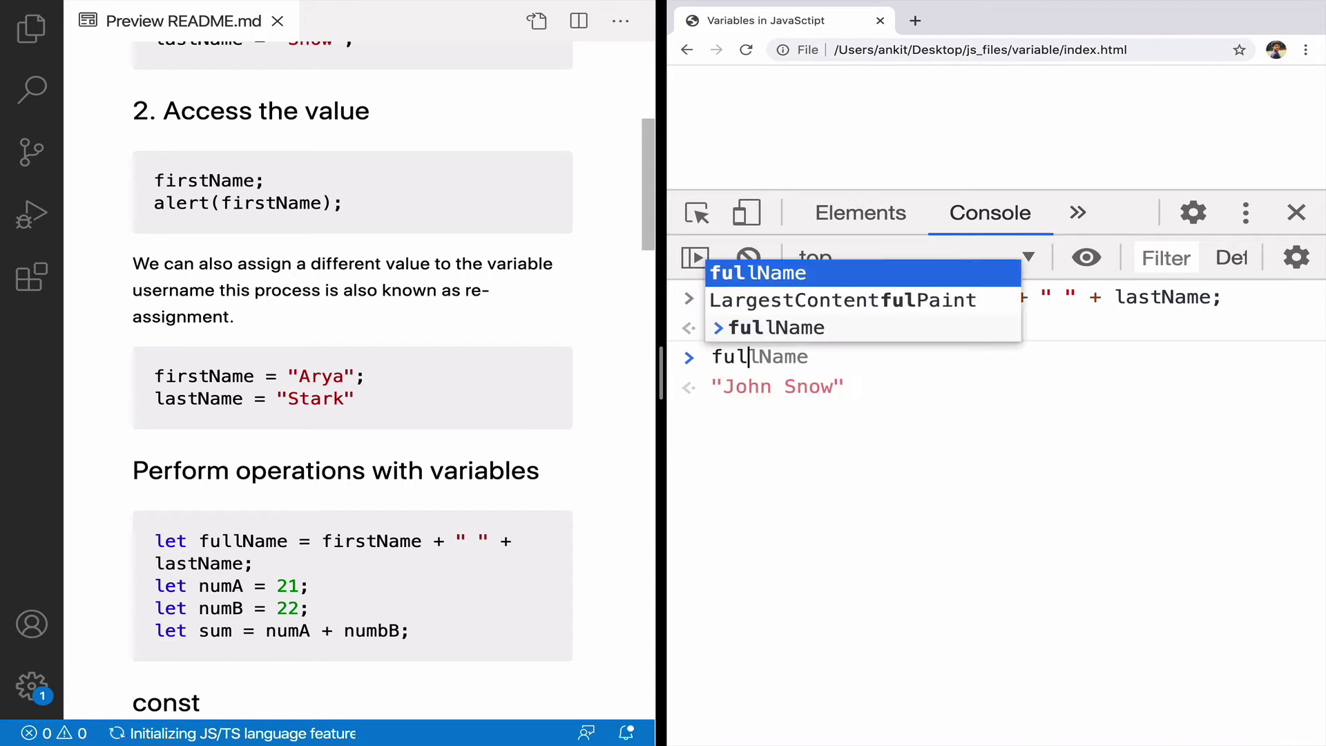
{"action": "key", "text": "Tab"}
{"action": "key", "text": "Return"}
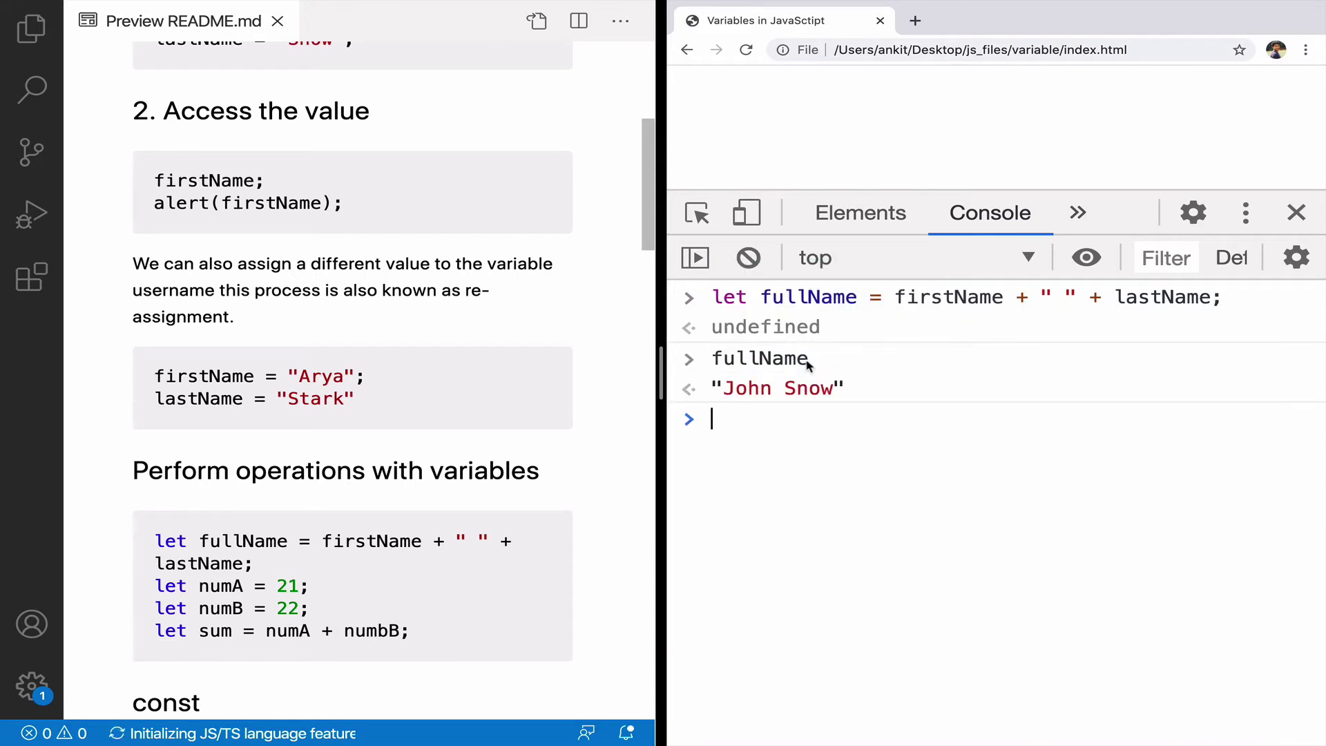
- Run alert(fullName) showing John Snow and dismiss it
{"action": "double_click", "coordinate": [772, 388]}
{"action": "left_click", "coordinate": [787, 416]}
{"action": "type", "text": "alert(fu"}
{"action": "key", "text": "Tab"}
{"action": "key", "text": "End"}
{"action": "type", "text": ";"}
{"action": "key", "text": "Return"}
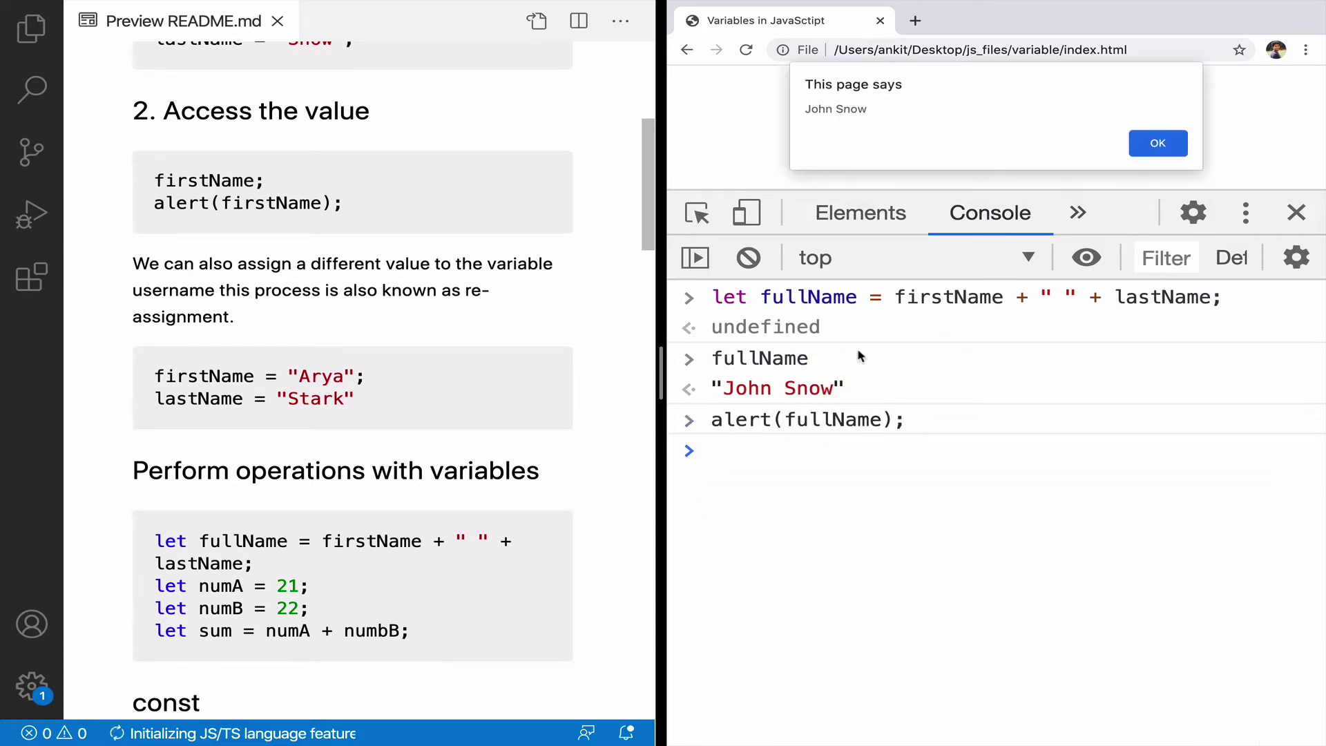
{"action": "left_click", "coordinate": [1158, 143]}
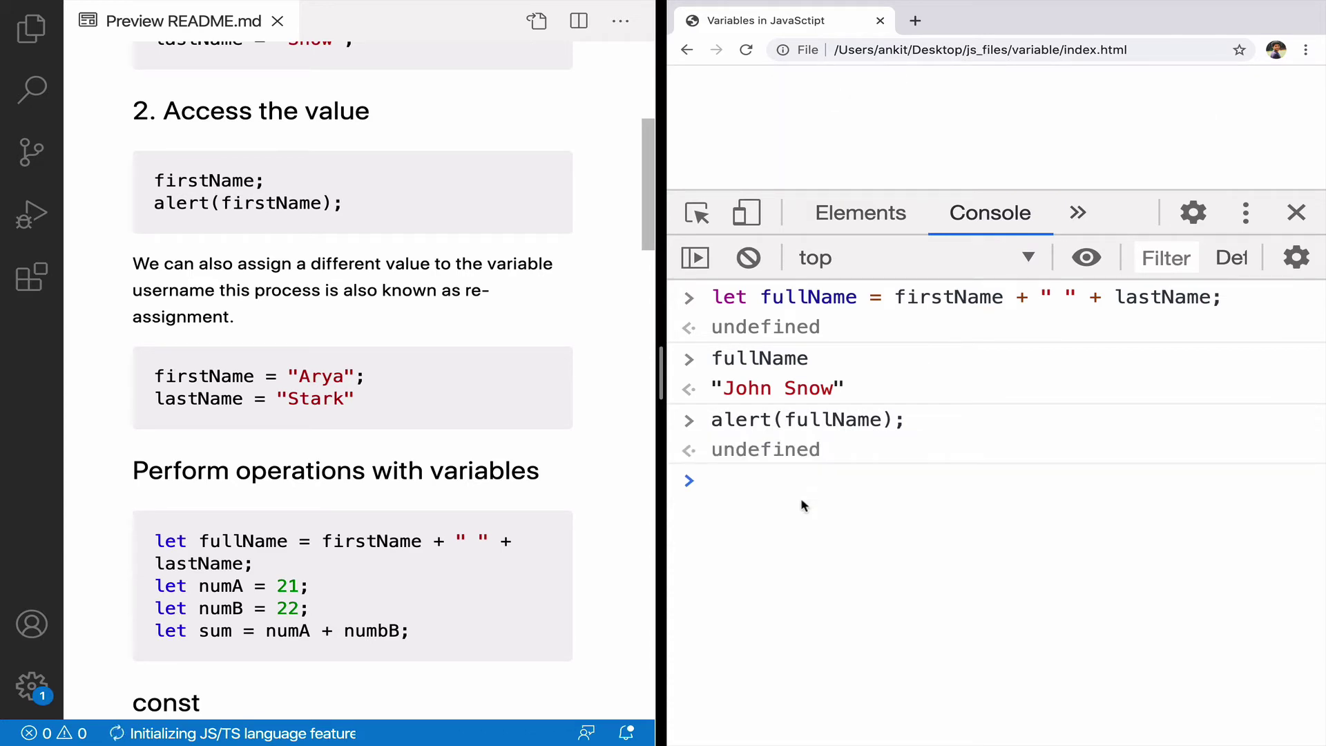
- Declare num1 = 21 and num2 = 23, compute sum, and evaluate it as 44
{"action": "left_click", "coordinate": [767, 481]}
{"action": "type", "text": "let num1 = 21;"}
{"action": "key", "text": "Return"}
{"action": "type", "text": "let num2 = 23;"}
{"action": "key", "text": "Return"}
{"action": "type", "text": "let sum"}
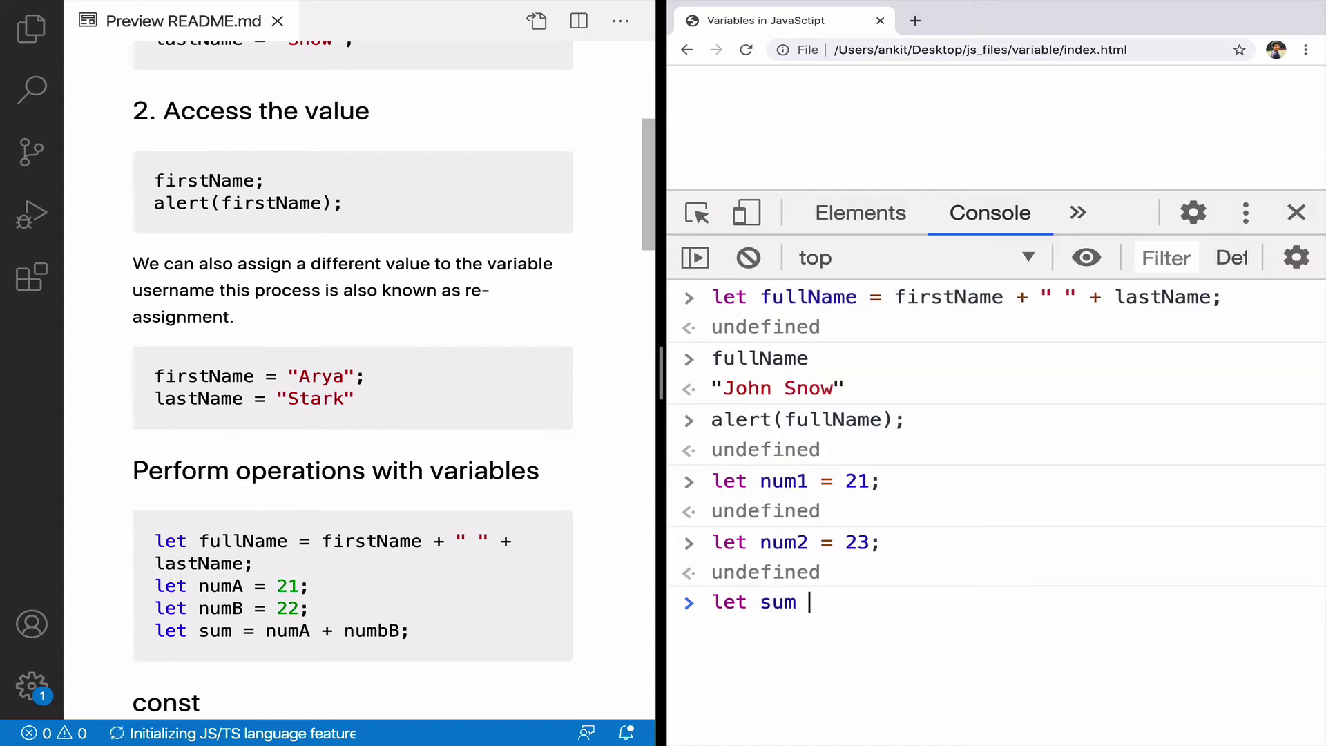
{"action": "type", "text": "= num1 + num2;"}
{"action": "key", "text": "Return"}
{"action": "type", "text": "sum"}
{"action": "key", "text": "Return"}
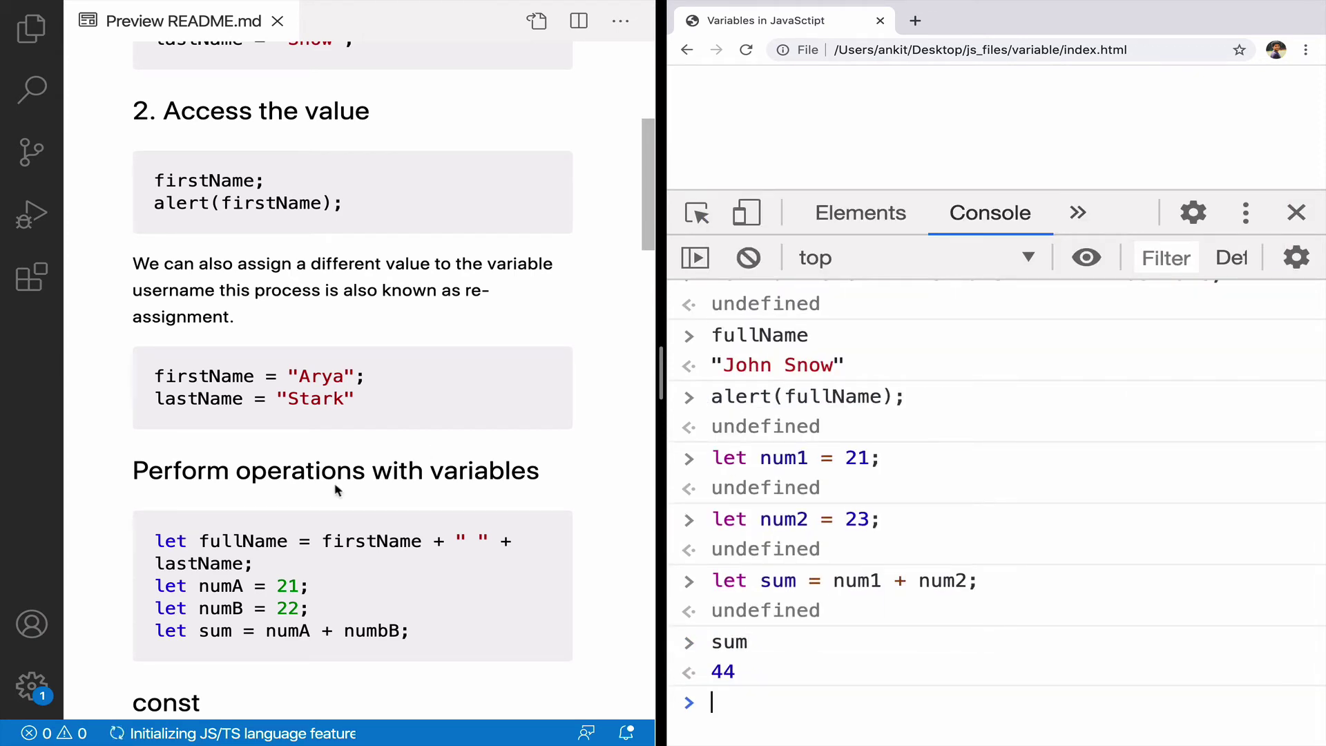
{"action": "scroll", "coordinate": [373, 532], "scroll_direction": "down", "scroll_amount": 2}
{"action": "scroll", "coordinate": [374, 531], "scroll_direction": "down", "scroll_amount": 5}
{"action": "scroll", "coordinate": [373, 532], "scroll_direction": "down", "scroll_amount": 2}
{"action": "scroll", "coordinate": [373, 532], "scroll_direction": "down", "scroll_amount": 3}
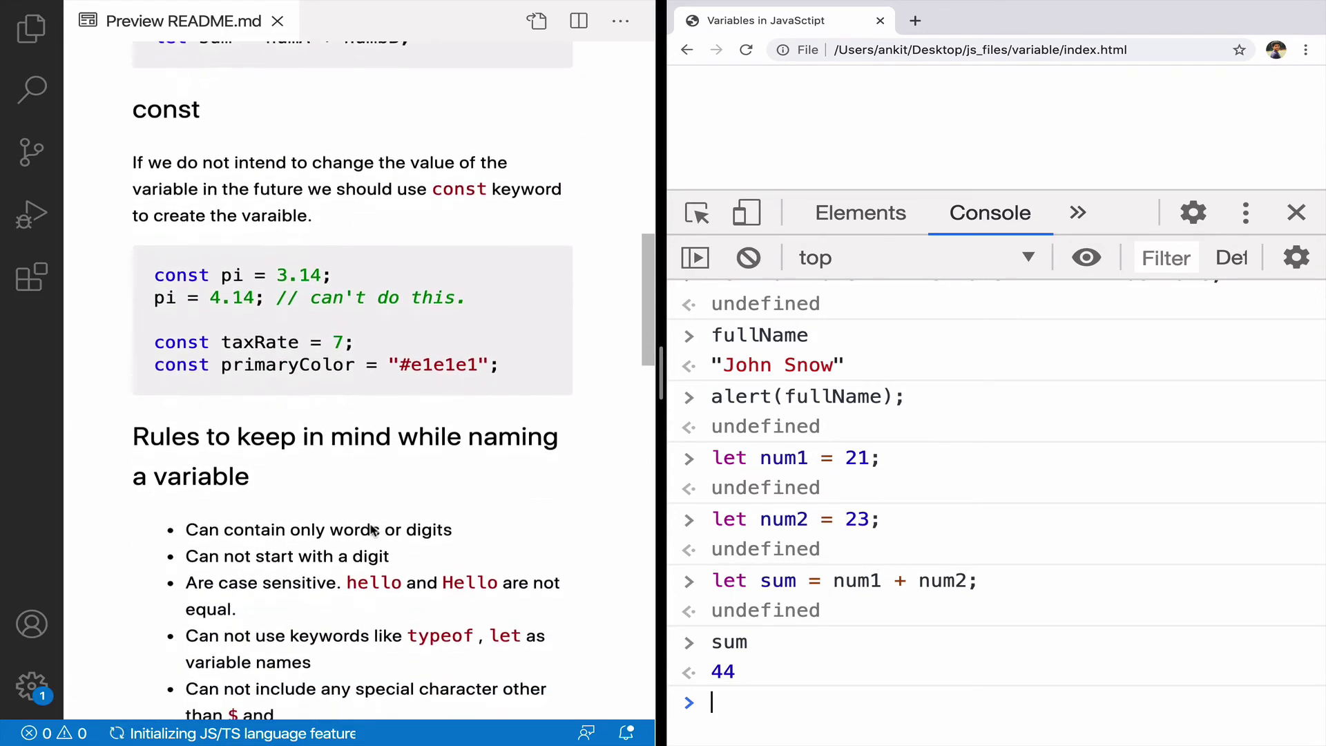
{"action": "scroll", "coordinate": [373, 532], "scroll_direction": "down", "scroll_amount": 2}
{"action": "scroll", "coordinate": [373, 531], "scroll_direction": "down", "scroll_amount": 1}
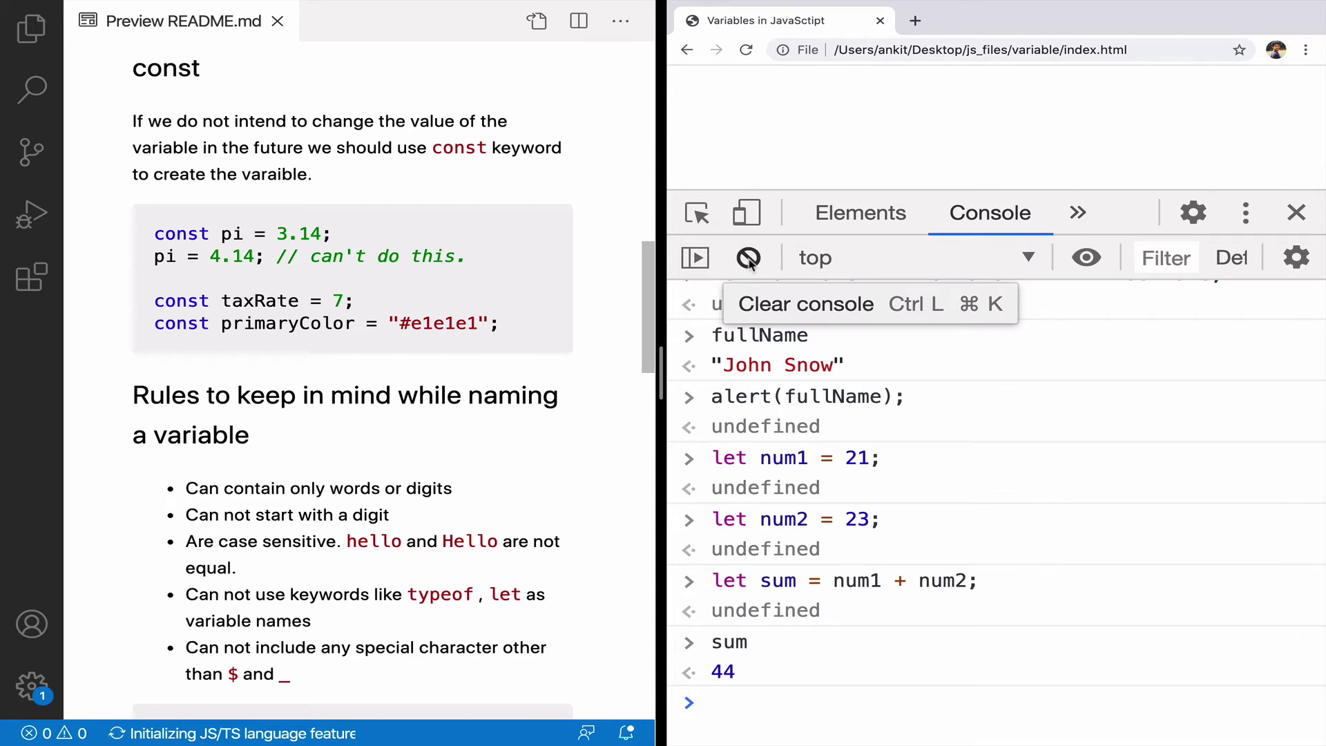
- Clear the console, run const pi = 3.14, then pi = 4.14 to trigger the TypeError
{"action": "left_click", "coordinate": [749, 258]}
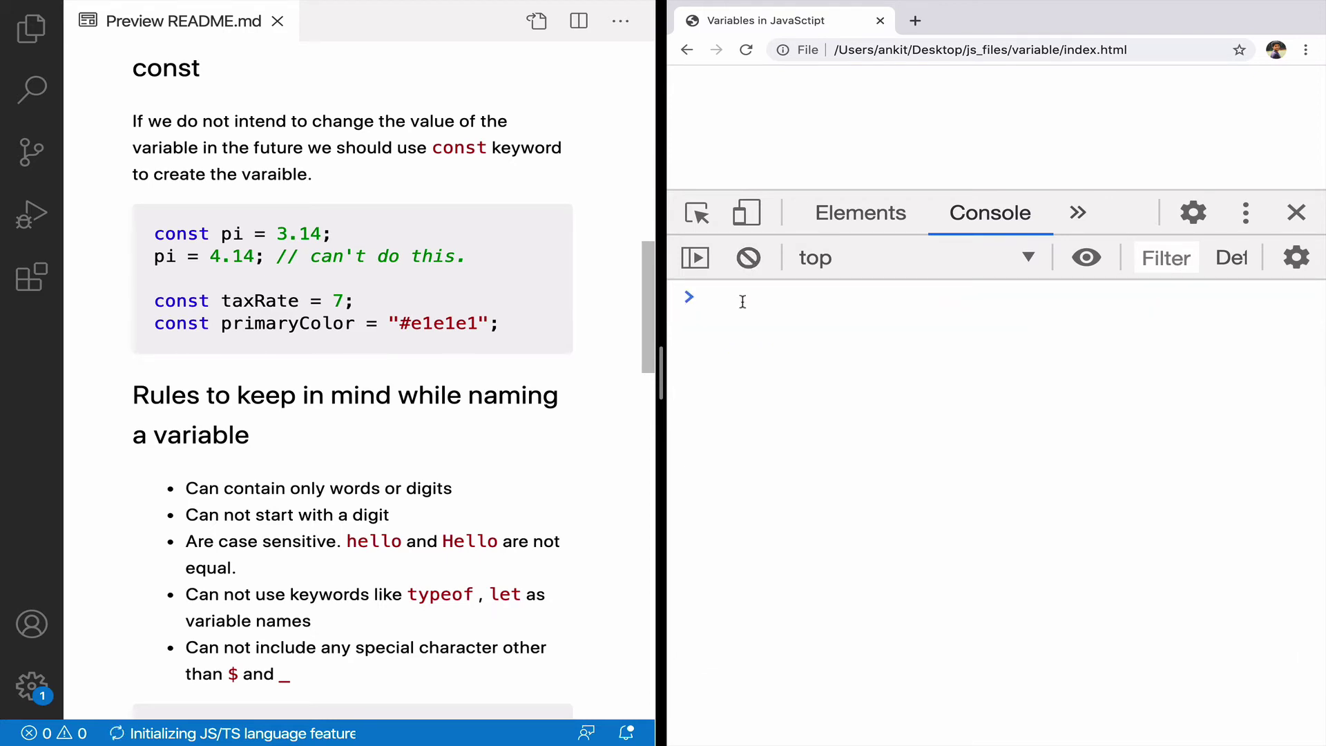
{"action": "type", "text": "const pi = "}
{"action": "type", "text": "3.14;"}
{"action": "key", "text": "Return"}
{"action": "type", "text": "pi"}
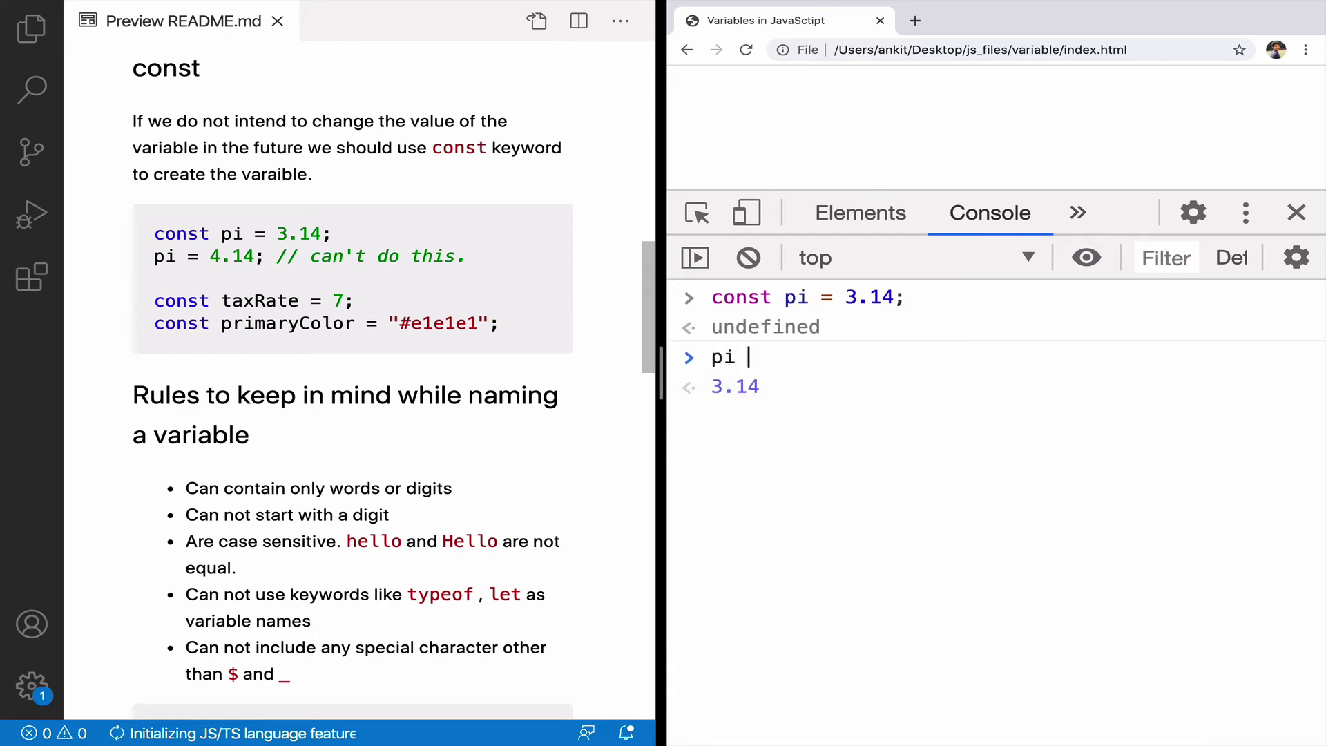
{"action": "type", "text": " = "}
{"action": "type", "text": "4.14;"}
{"action": "key", "text": "Return"}
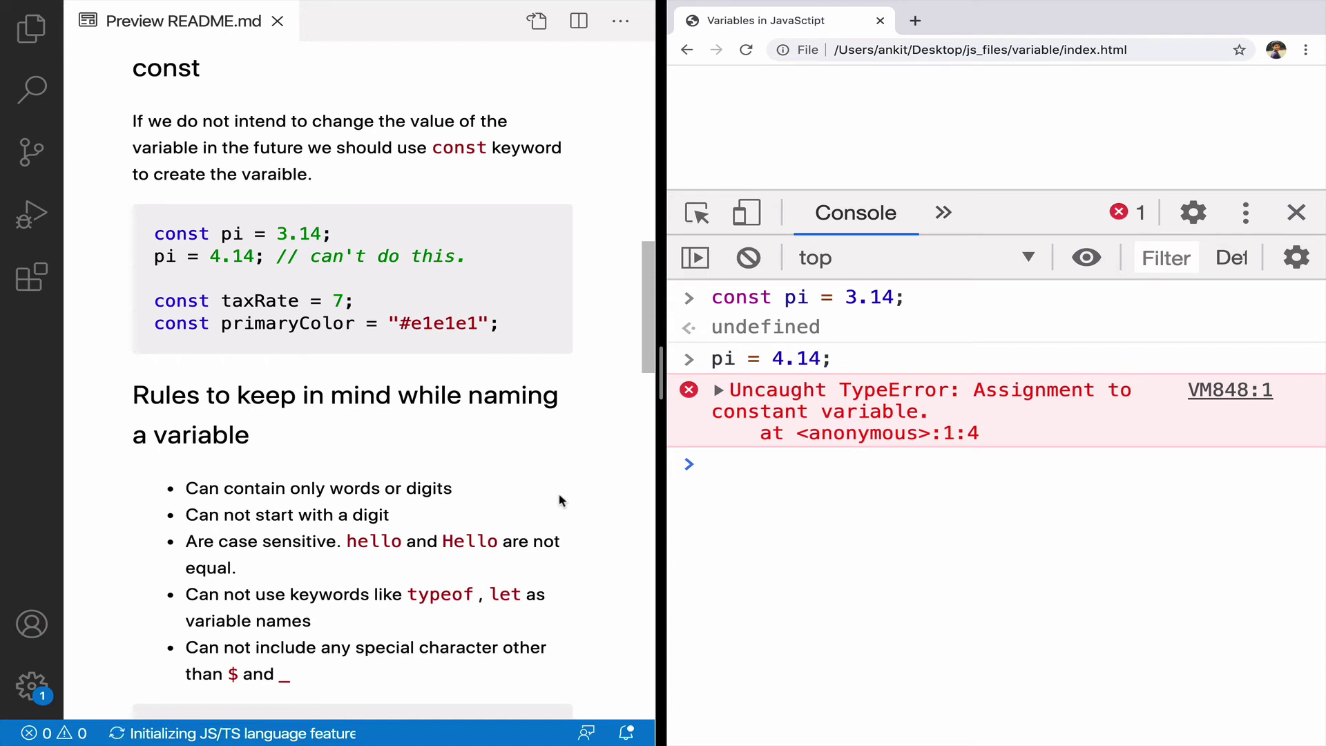
{"action": "scroll", "coordinate": [440, 340], "scroll_direction": "down", "scroll_amount": 4}
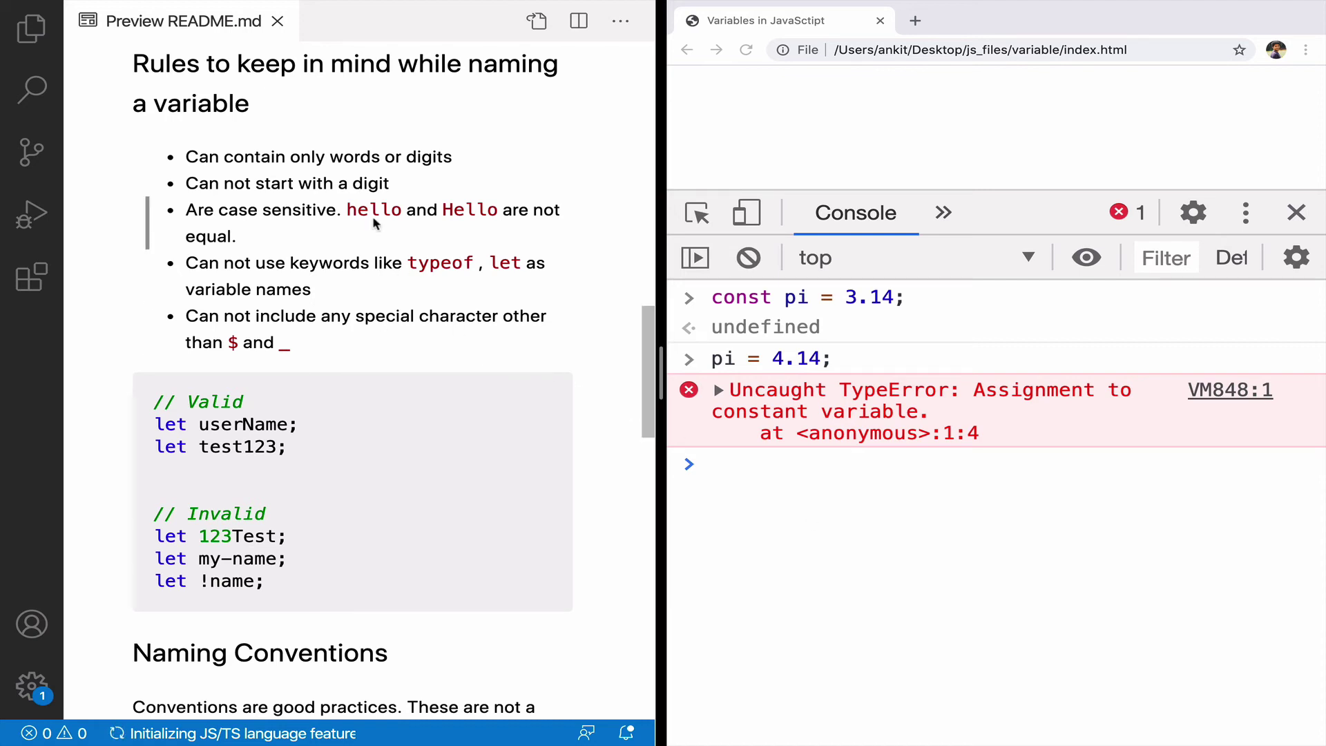
- Highlight hello, Hello and the underscore in the README's naming-rule examples
{"action": "left_click_drag", "start_coordinate": [347, 211], "coordinate": [404, 211]}
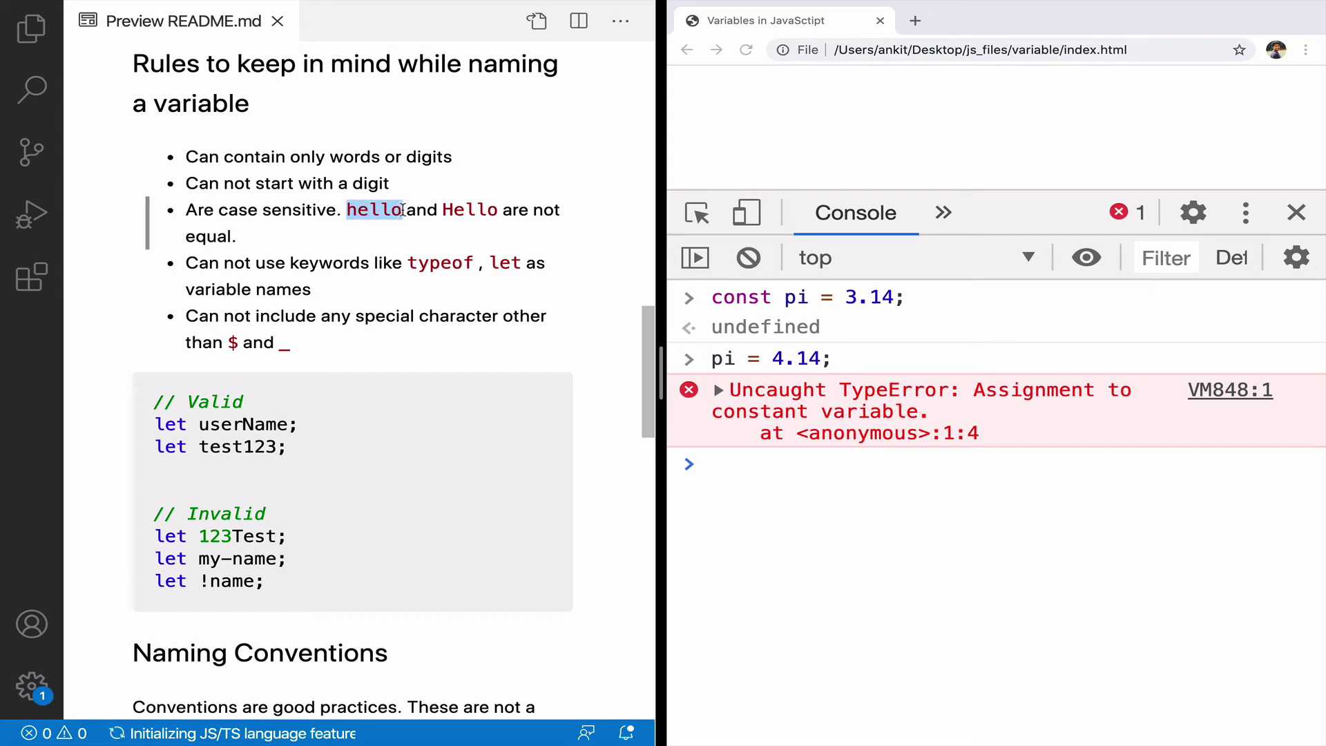
{"action": "left_click_drag", "start_coordinate": [443, 209], "coordinate": [497, 210]}
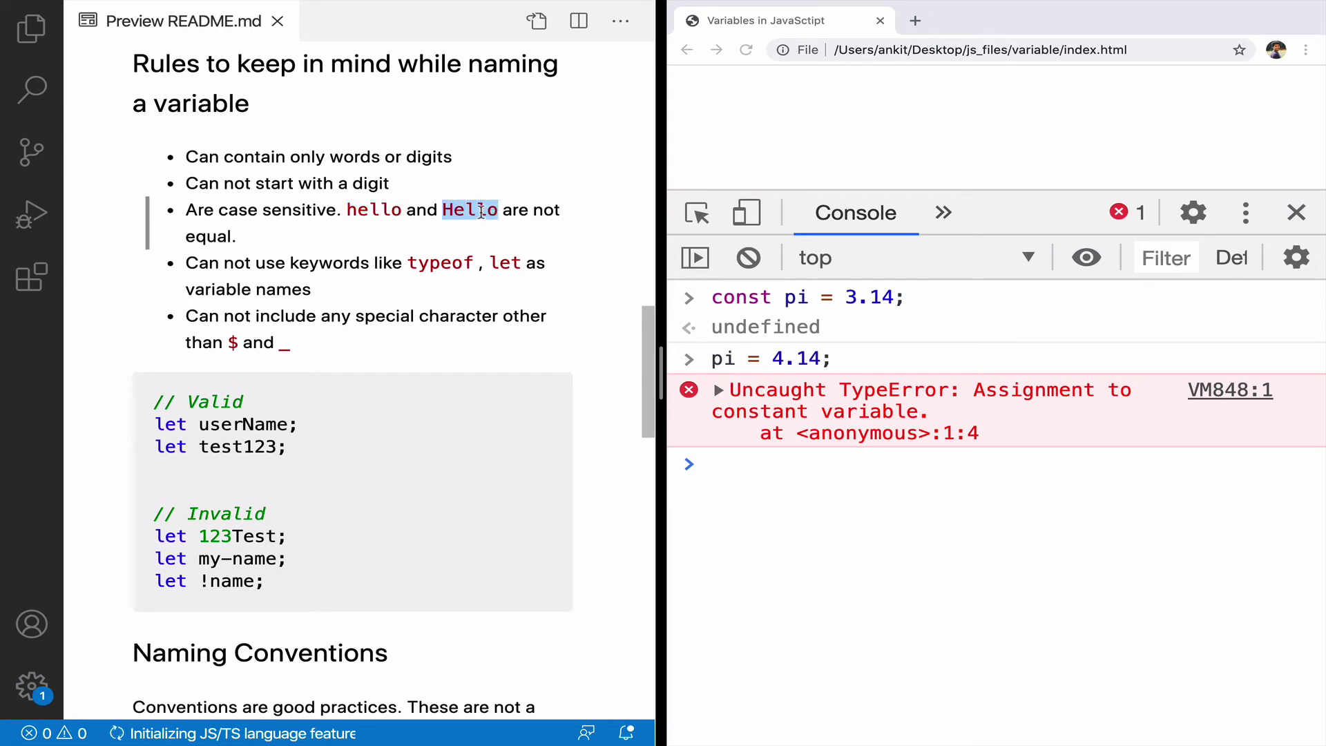
{"action": "left_click", "coordinate": [461, 240]}
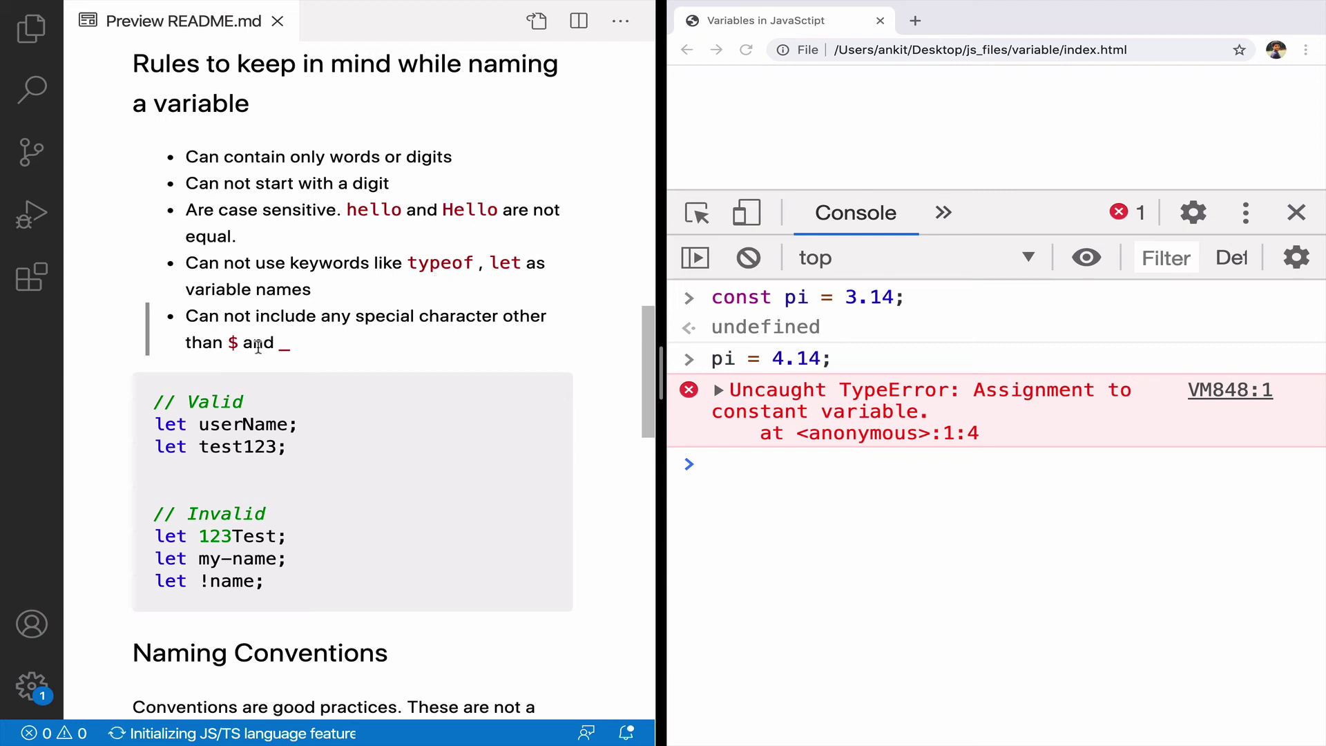
{"action": "double_click", "coordinate": [233, 342]}
{"action": "double_click", "coordinate": [282, 343]}
{"action": "scroll", "coordinate": [306, 407], "scroll_direction": "down", "scroll_amount": 2}
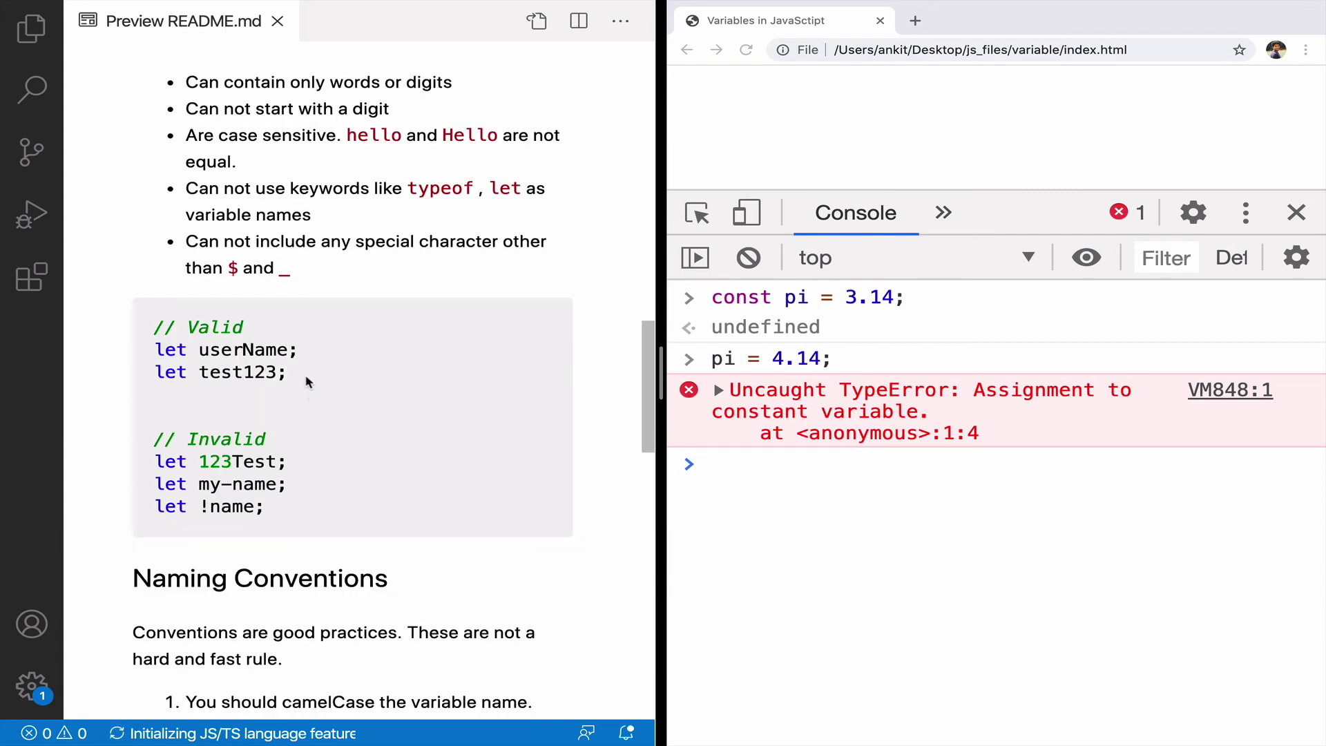
- Highlight the valid name test123 and the invalid 123Test with its leading digits
{"action": "left_click_drag", "start_coordinate": [298, 349], "coordinate": [197, 350]}
{"action": "left_click_drag", "start_coordinate": [288, 372], "coordinate": [197, 371]}
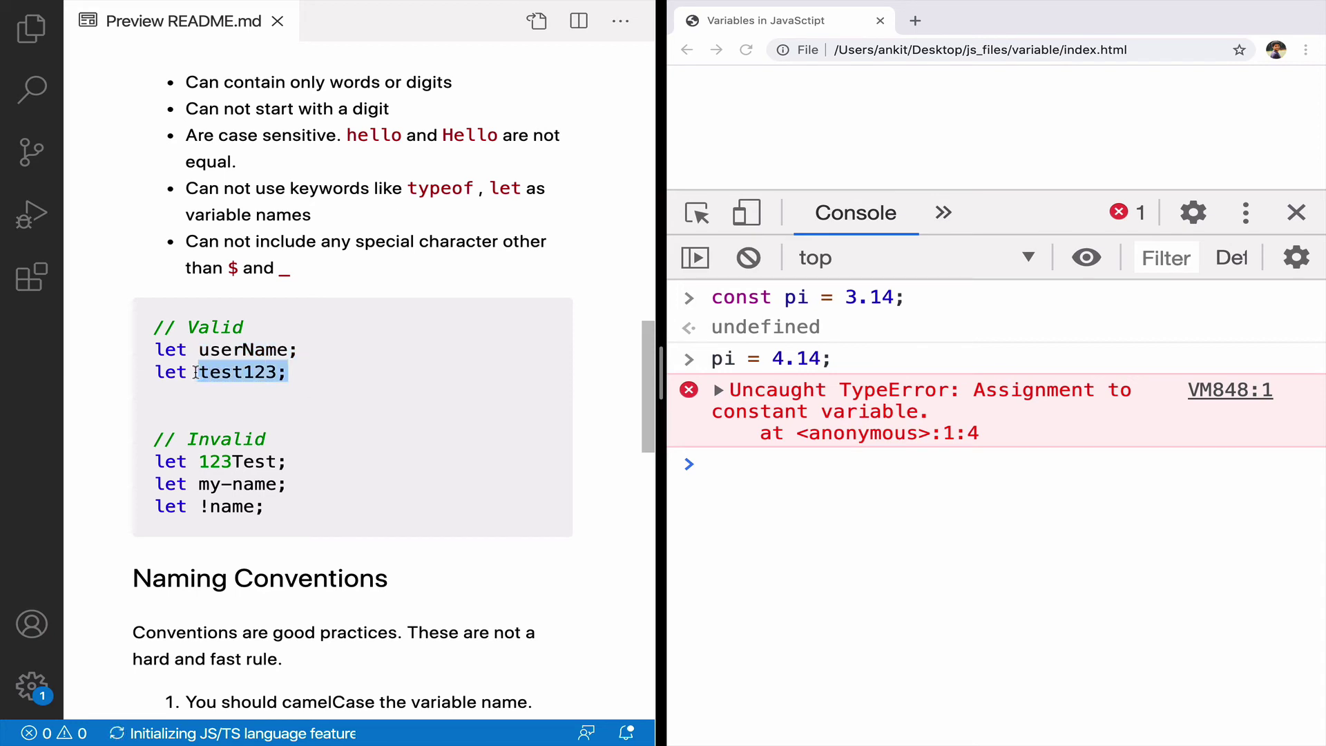
{"action": "left_click", "coordinate": [310, 406]}
{"action": "left_click_drag", "start_coordinate": [199, 463], "coordinate": [288, 463]}
{"action": "left_click", "coordinate": [303, 484]}
{"action": "left_click_drag", "start_coordinate": [199, 461], "coordinate": [230, 460]}
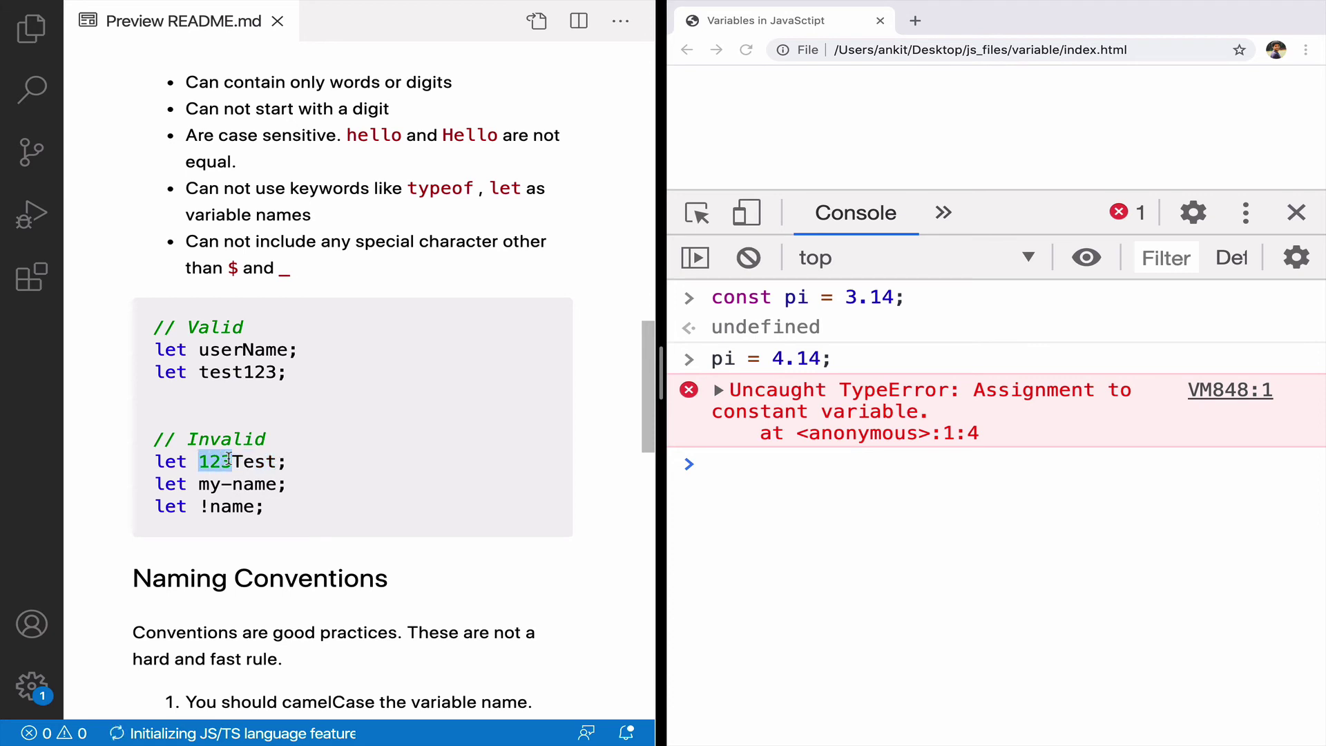
{"action": "scroll", "coordinate": [291, 518], "scroll_direction": "down", "scroll_amount": 1}
- Highlight the hyphen in my-name and !name, then run let my-name; in the console
{"action": "left_click", "coordinate": [221, 436]}
{"action": "left_click_drag", "start_coordinate": [221, 436], "coordinate": [232, 436]}
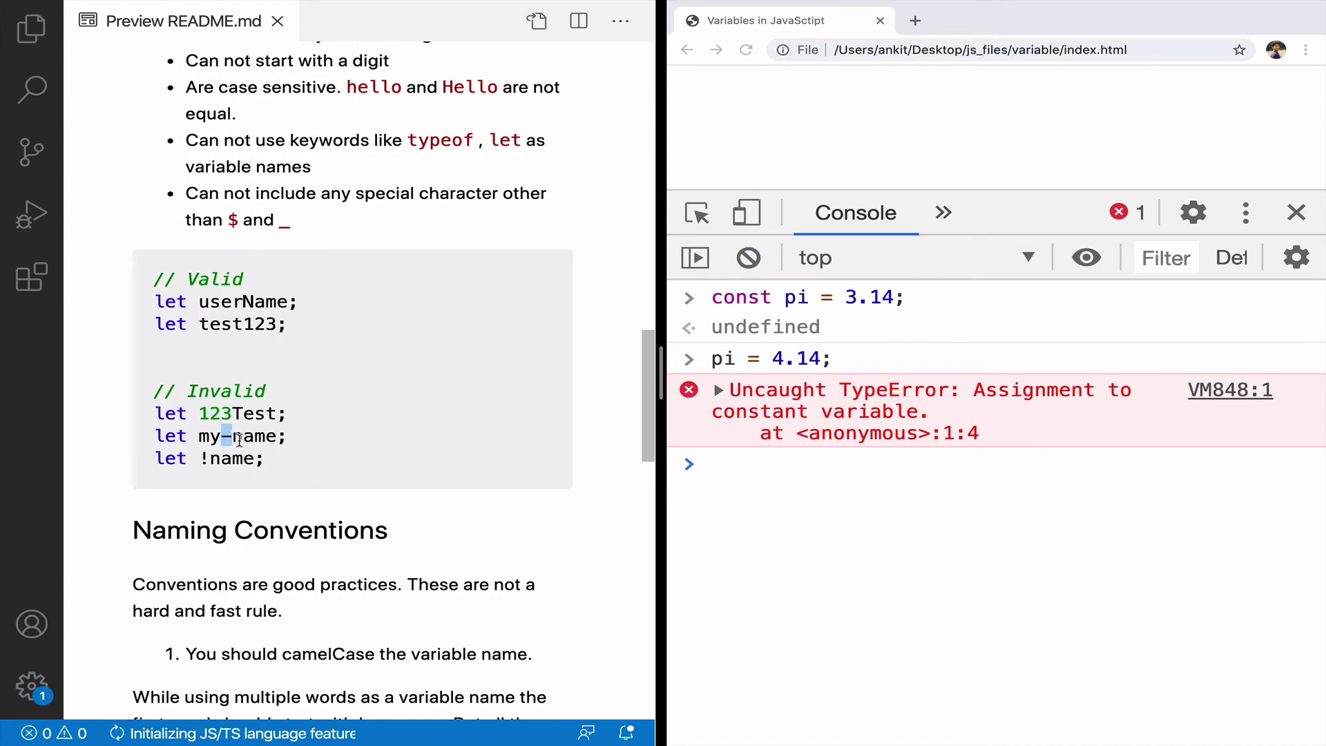
{"action": "left_click", "coordinate": [197, 452]}
{"action": "left_click_drag", "start_coordinate": [199, 459], "coordinate": [134, 446]}
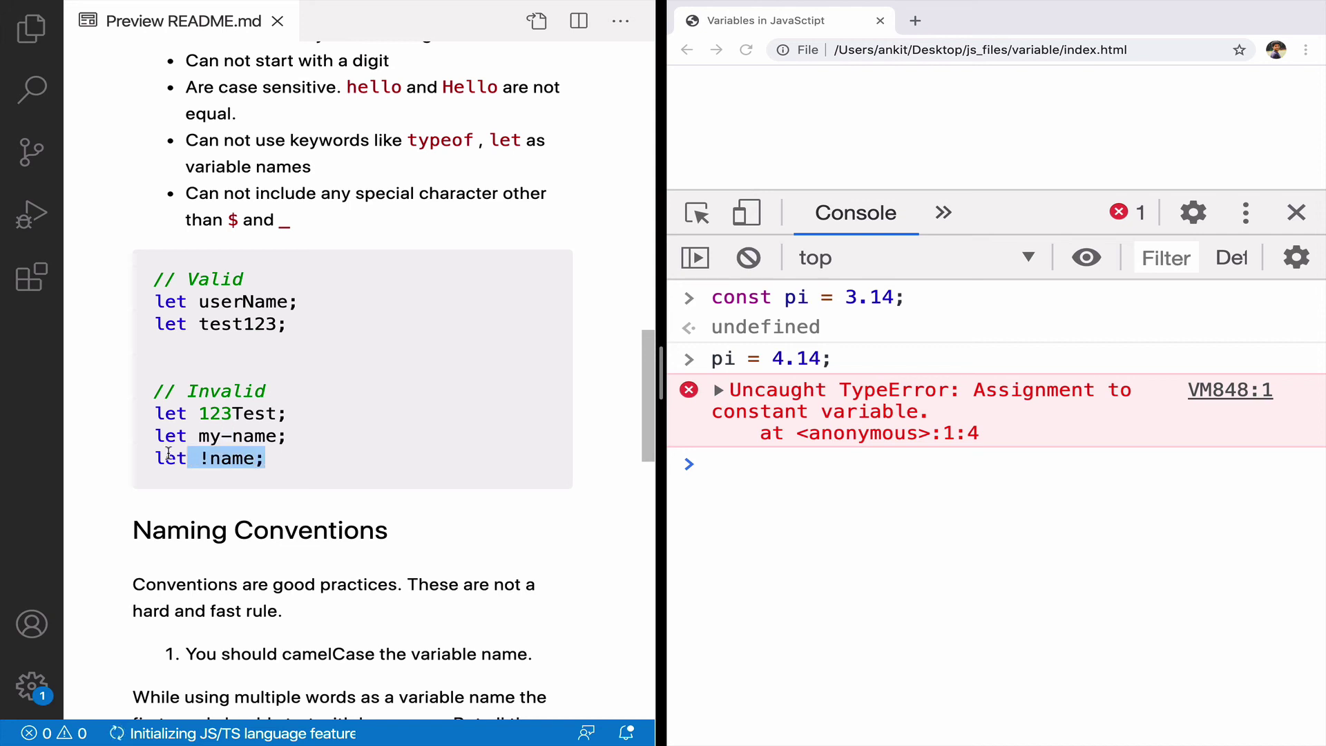
{"action": "left_click", "coordinate": [787, 463]}
{"action": "type", "text": "le"}
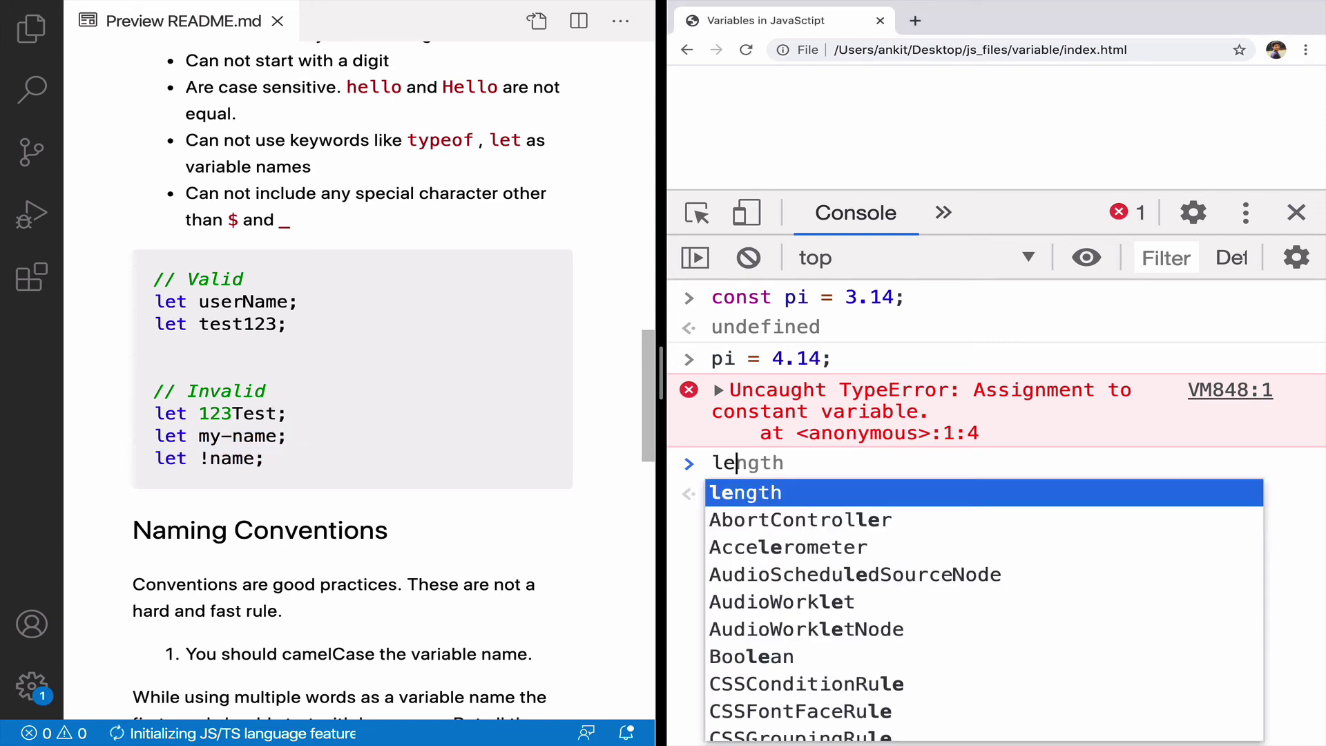
{"action": "type", "text": "t my-name"}
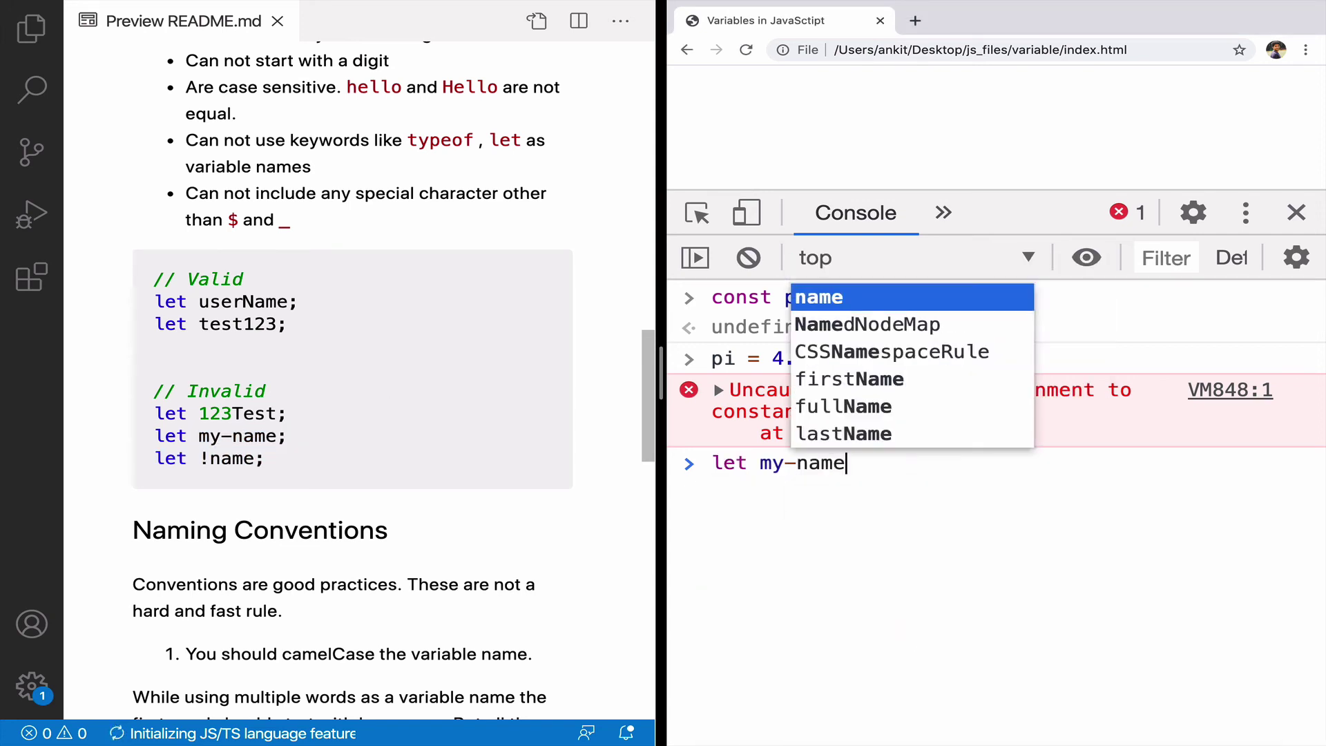
{"action": "type", "text": ";"}
{"action": "key", "text": "Return"}
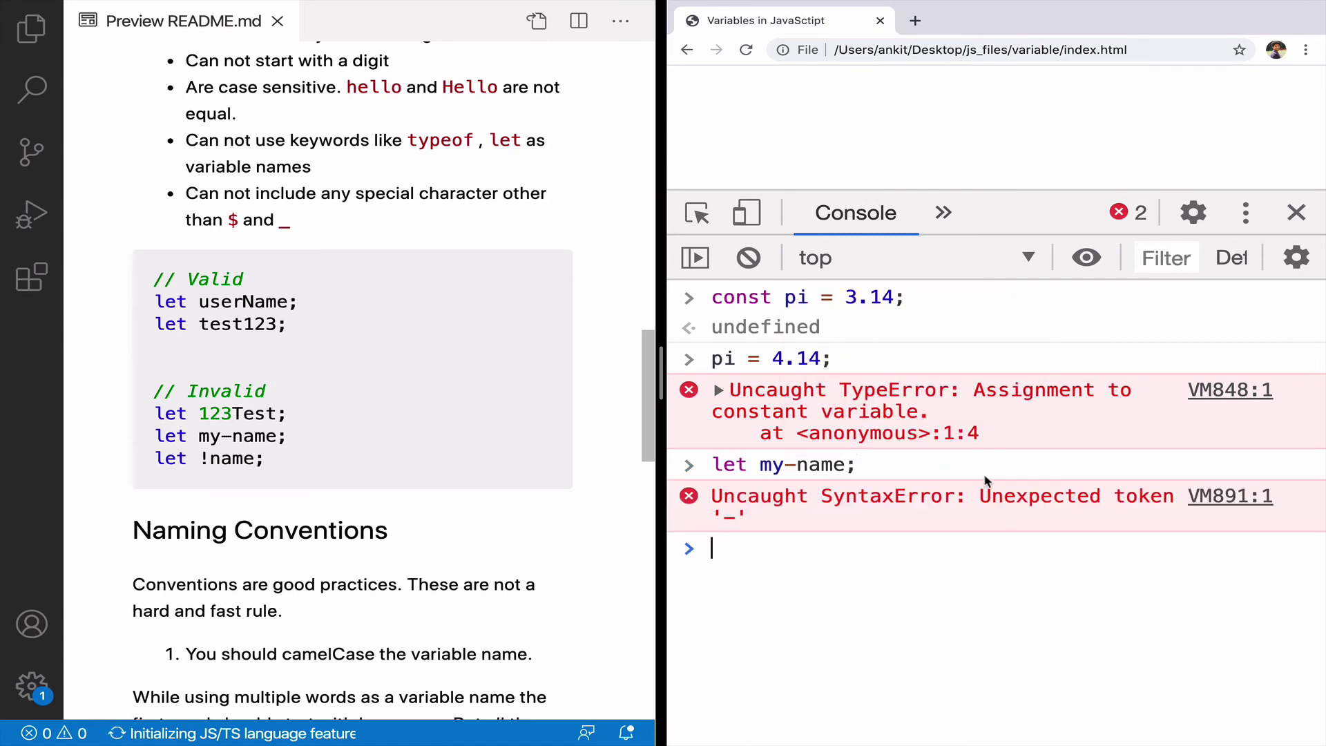
{"action": "left_click_drag", "start_coordinate": [980, 496], "coordinate": [1201, 508]}
{"action": "scroll", "coordinate": [518, 486], "scroll_direction": "down", "scroll_amount": 4}
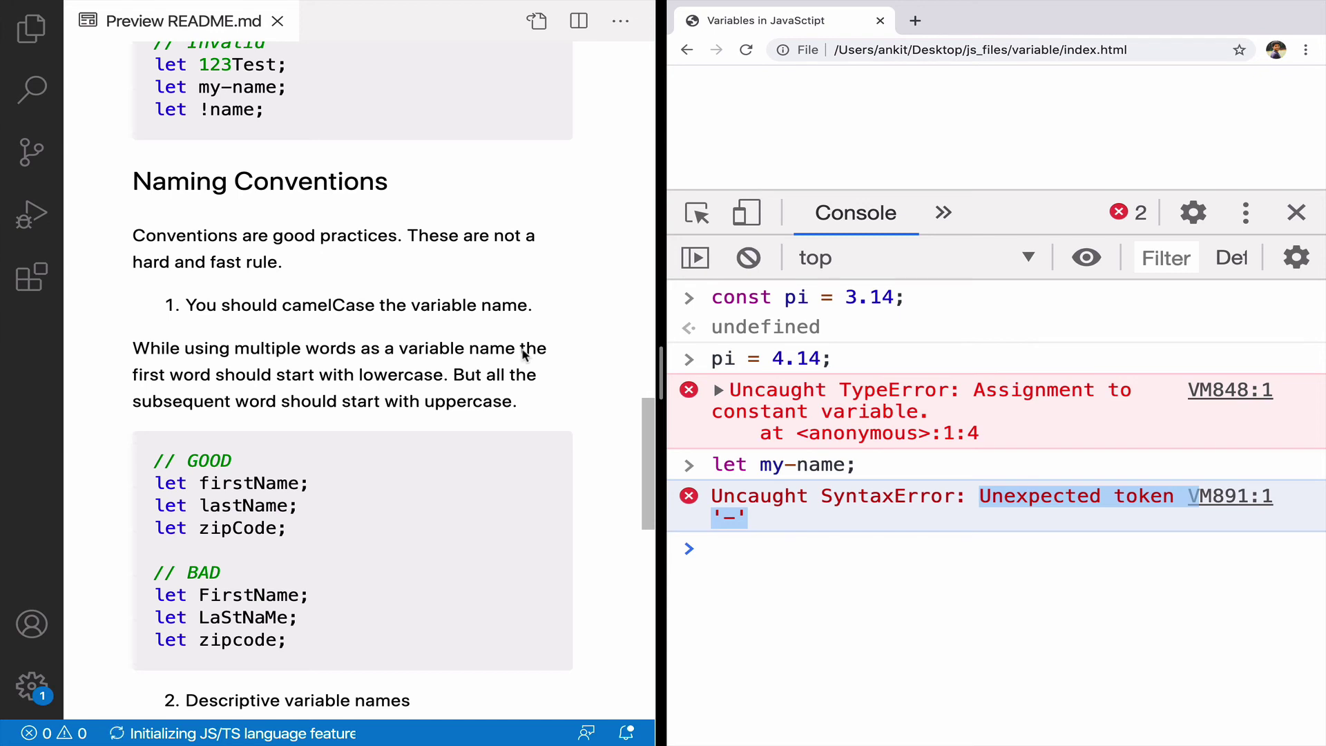
- Mark the camelCase guideline and the good-practices and multiple-word-name paragraphs
{"action": "left_click", "coordinate": [480, 303]}
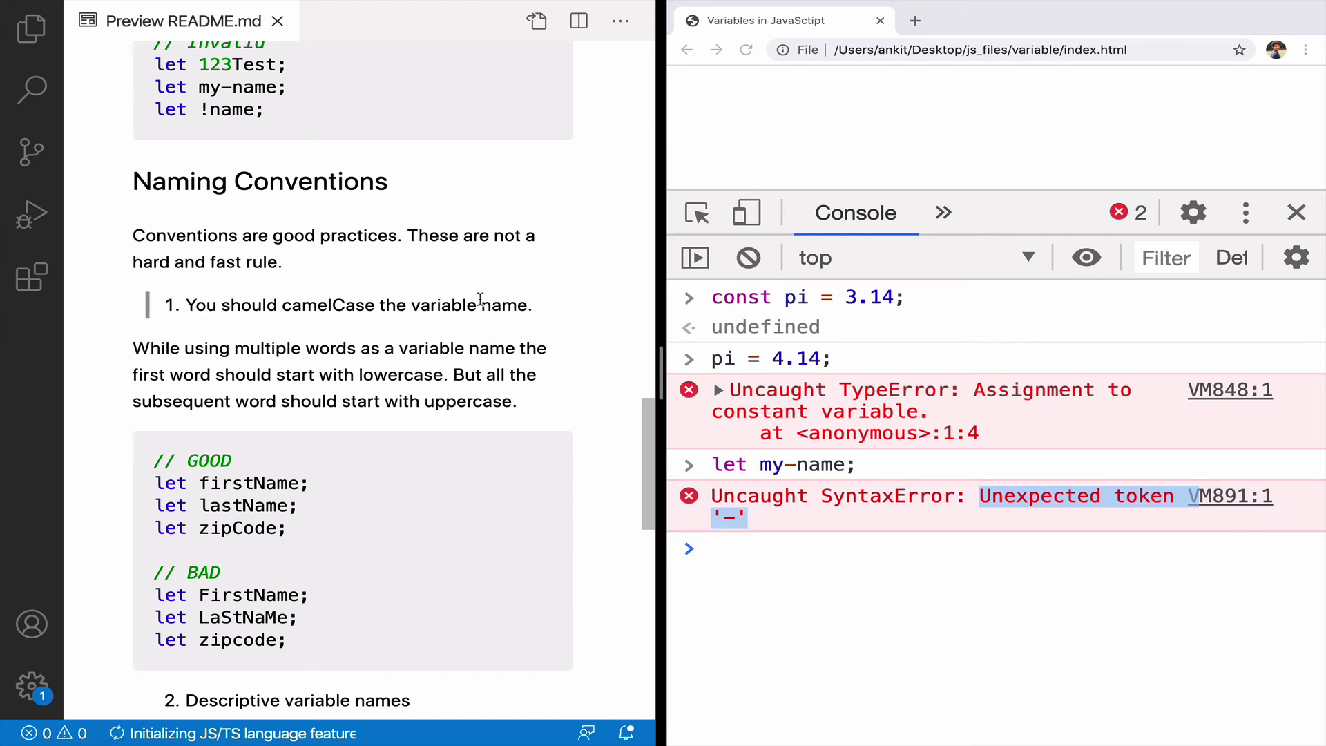
{"action": "left_click", "coordinate": [449, 239]}
{"action": "left_click", "coordinate": [334, 319]}
{"action": "left_click", "coordinate": [552, 352]}
{"action": "scroll", "coordinate": [507, 408], "scroll_direction": "down", "scroll_amount": 3}
{"action": "scroll", "coordinate": [507, 407], "scroll_direction": "down", "scroll_amount": 1}
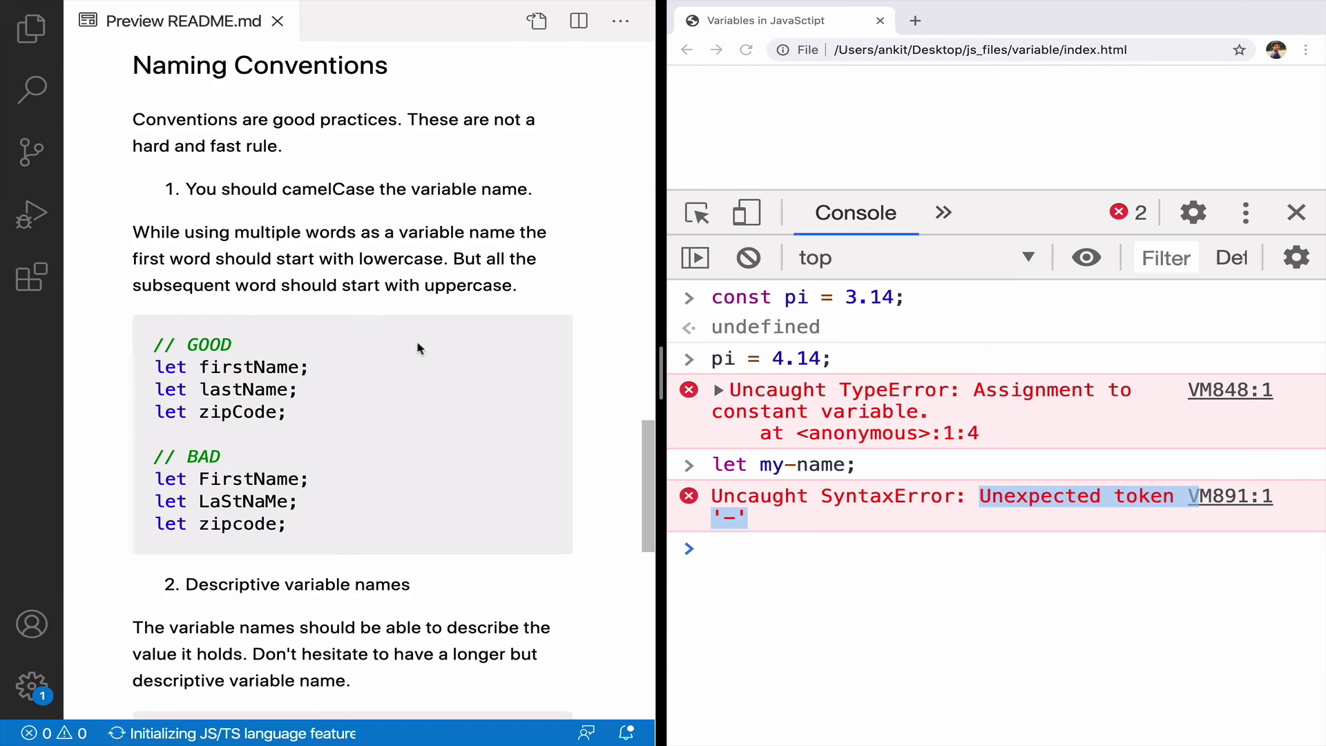
- Highlight the firstName GOOD example and the three BAD camelCase examples
{"action": "mouse_move", "coordinate": [200, 367]}
{"action": "left_mouse_down"}
{"action": "mouse_move", "coordinate": [266, 367]}
{"action": "mouse_move", "coordinate": [153, 287]}
{"action": "left_mouse_up"}
{"action": "left_click", "coordinate": [252, 367]}
{"action": "left_click", "coordinate": [317, 391]}
{"action": "scroll", "coordinate": [231, 386], "scroll_direction": "down", "scroll_amount": 1}
{"action": "left_click_drag", "start_coordinate": [287, 446], "coordinate": [215, 406]}
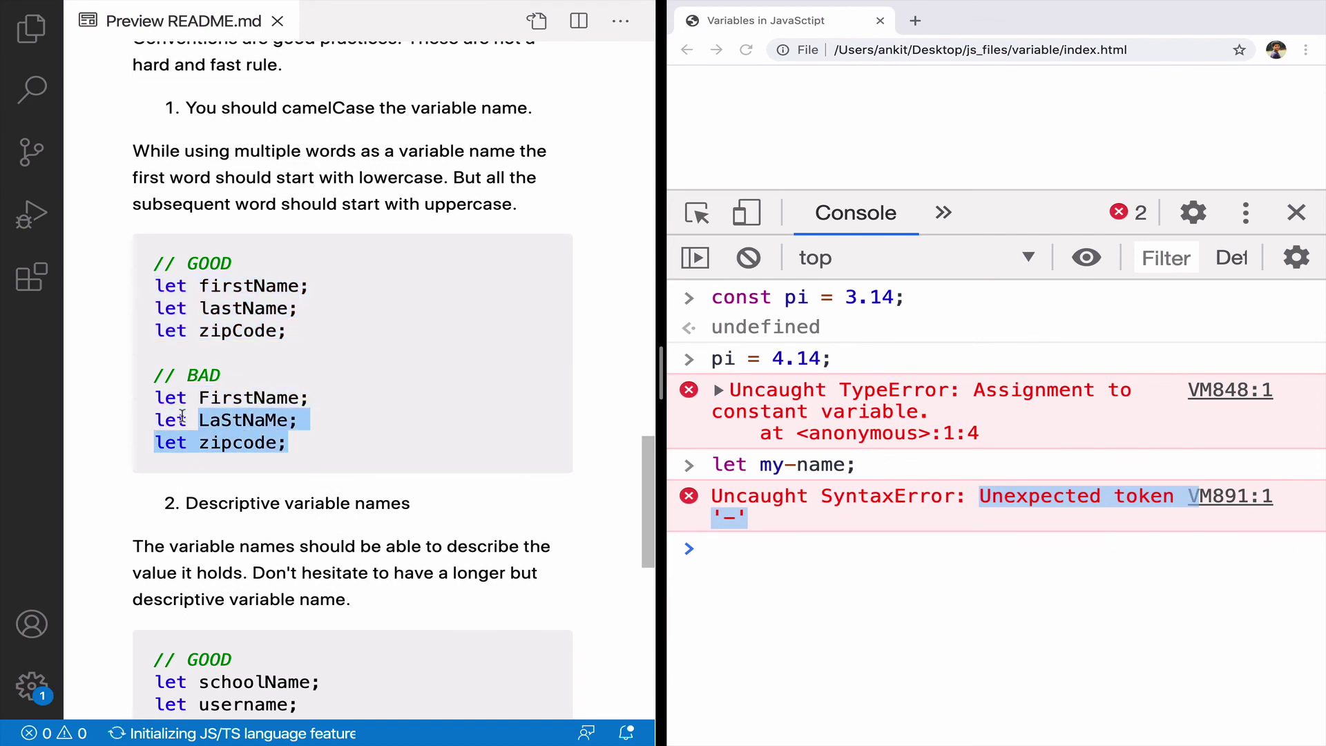
{"action": "left_click", "coordinate": [214, 403]}
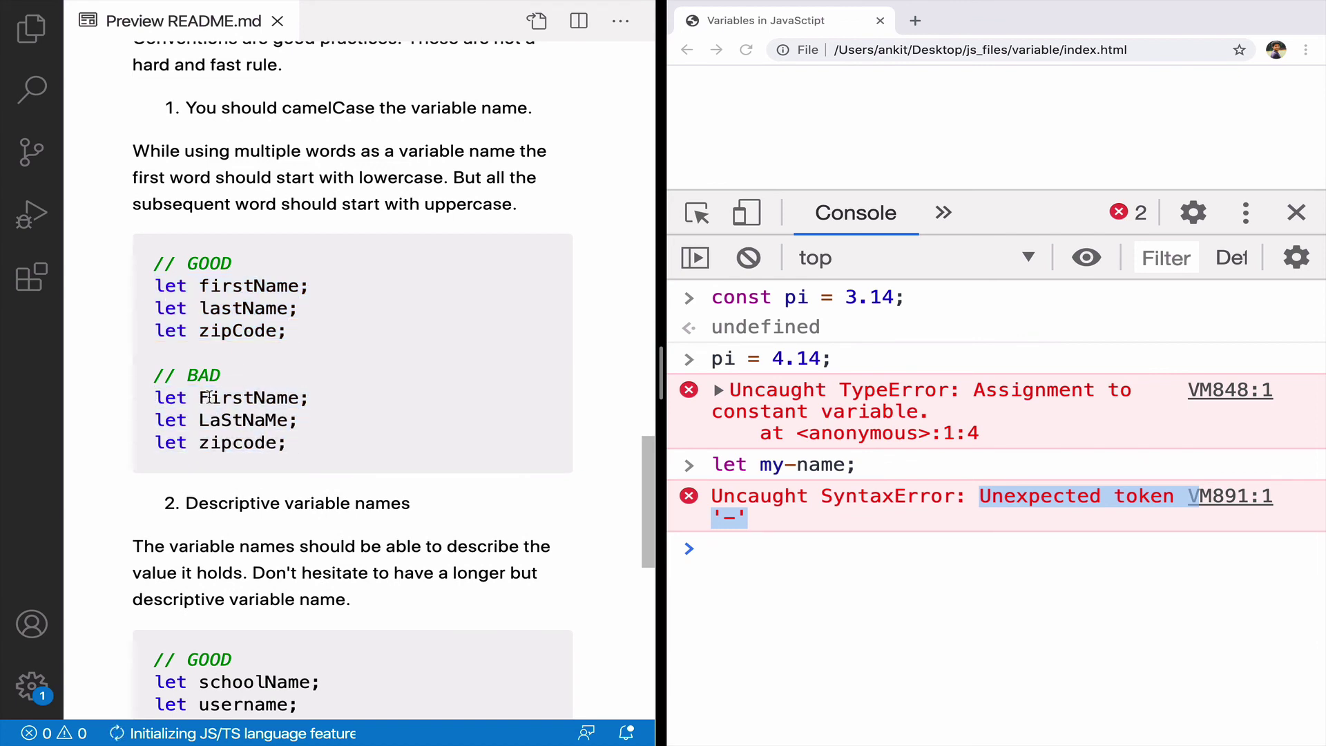
{"action": "left_click_drag", "start_coordinate": [309, 448], "coordinate": [156, 399]}
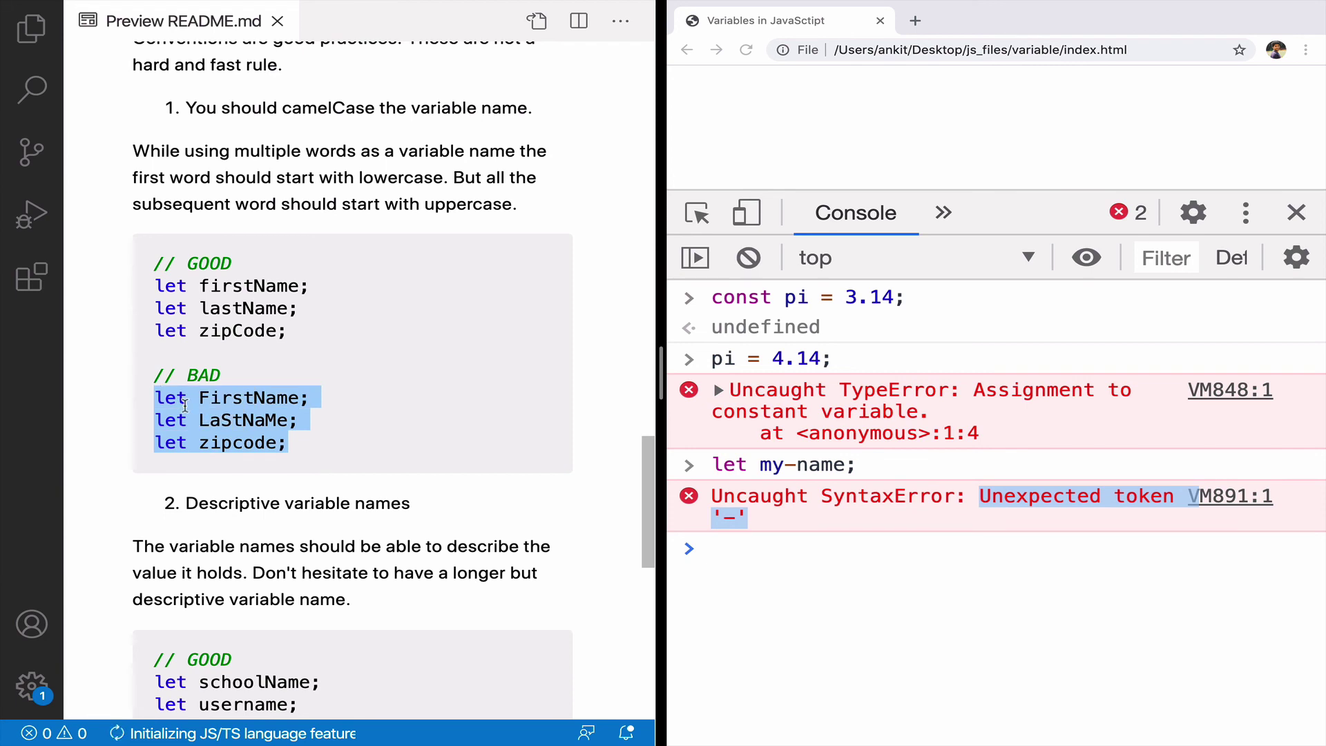
{"action": "left_click", "coordinate": [433, 421]}
{"action": "scroll", "coordinate": [431, 421], "scroll_direction": "down", "scroll_amount": 2}
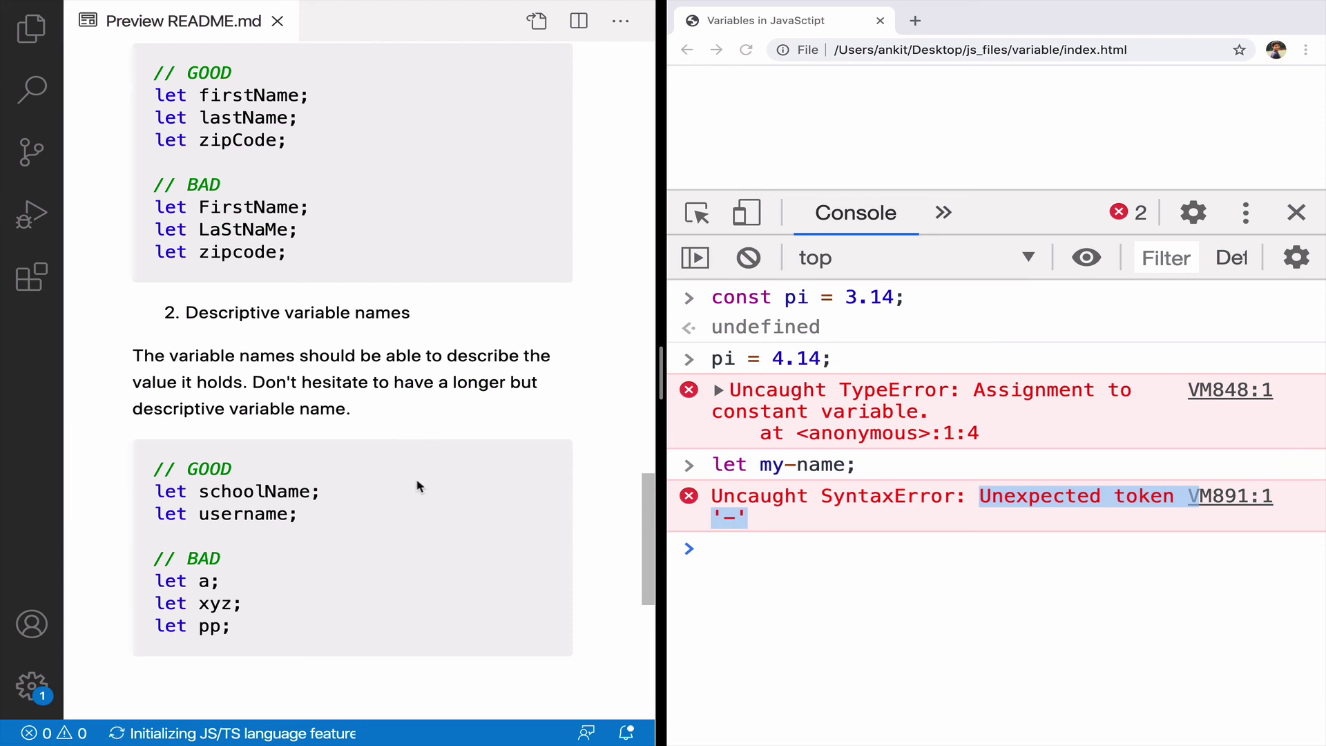
{"action": "scroll", "coordinate": [415, 497], "scroll_direction": "down", "scroll_amount": 1}
- Highlight GOOD names schoolName and username, then BAD names a, xyz and pp
{"action": "left_click_drag", "start_coordinate": [301, 448], "coordinate": [152, 420]}
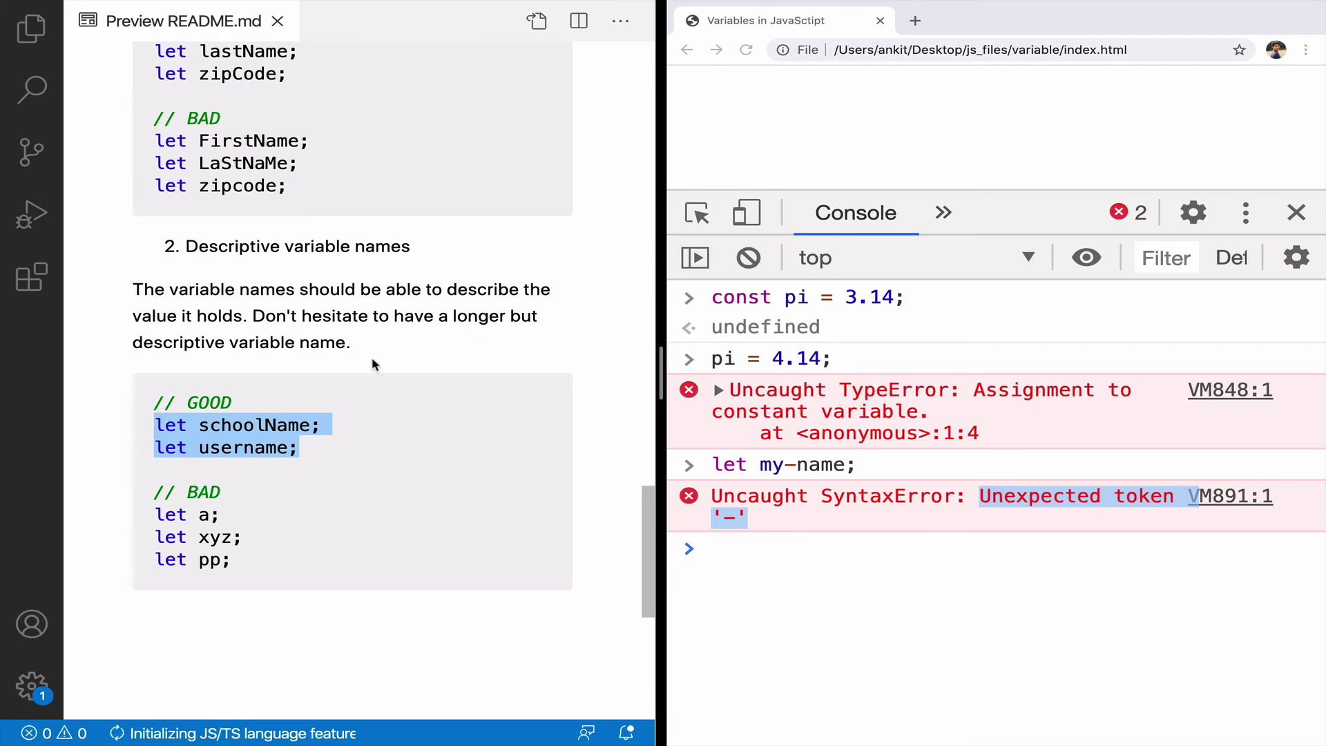
{"action": "left_click", "coordinate": [349, 442]}
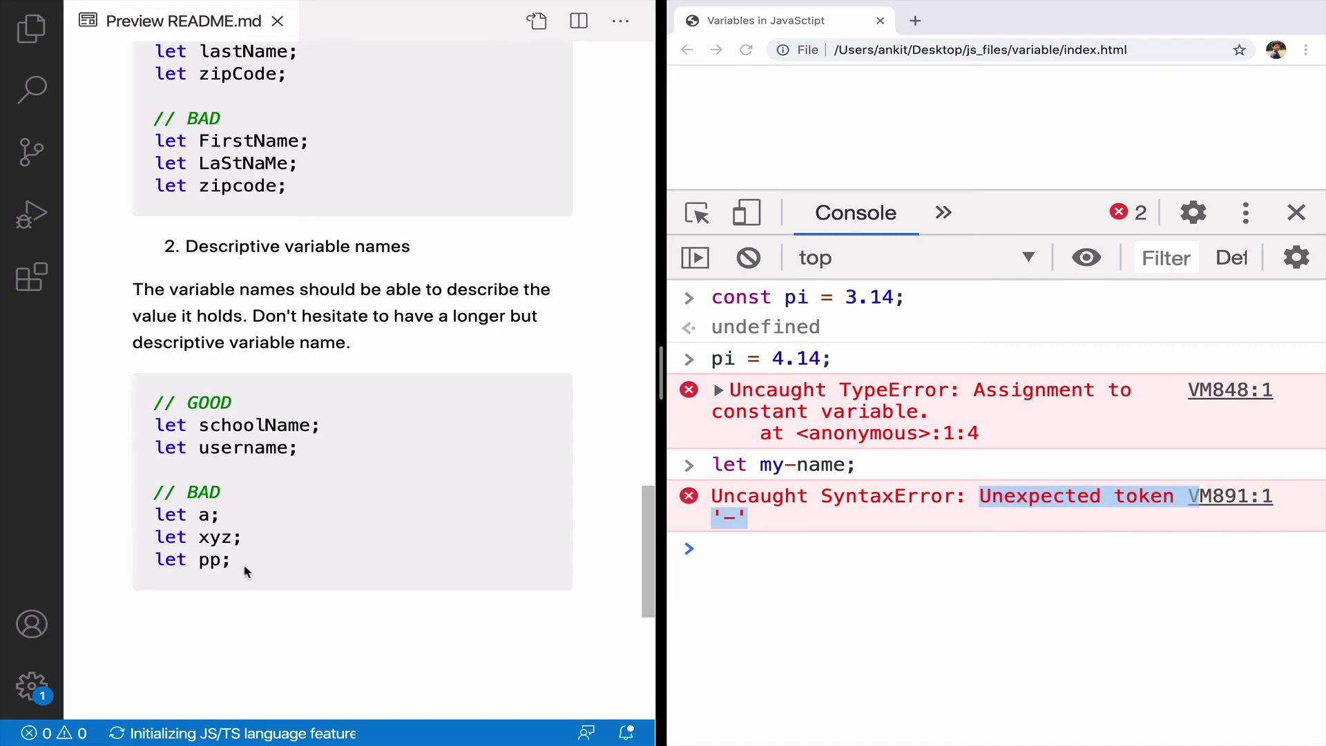
{"action": "left_click_drag", "start_coordinate": [242, 570], "coordinate": [153, 515]}
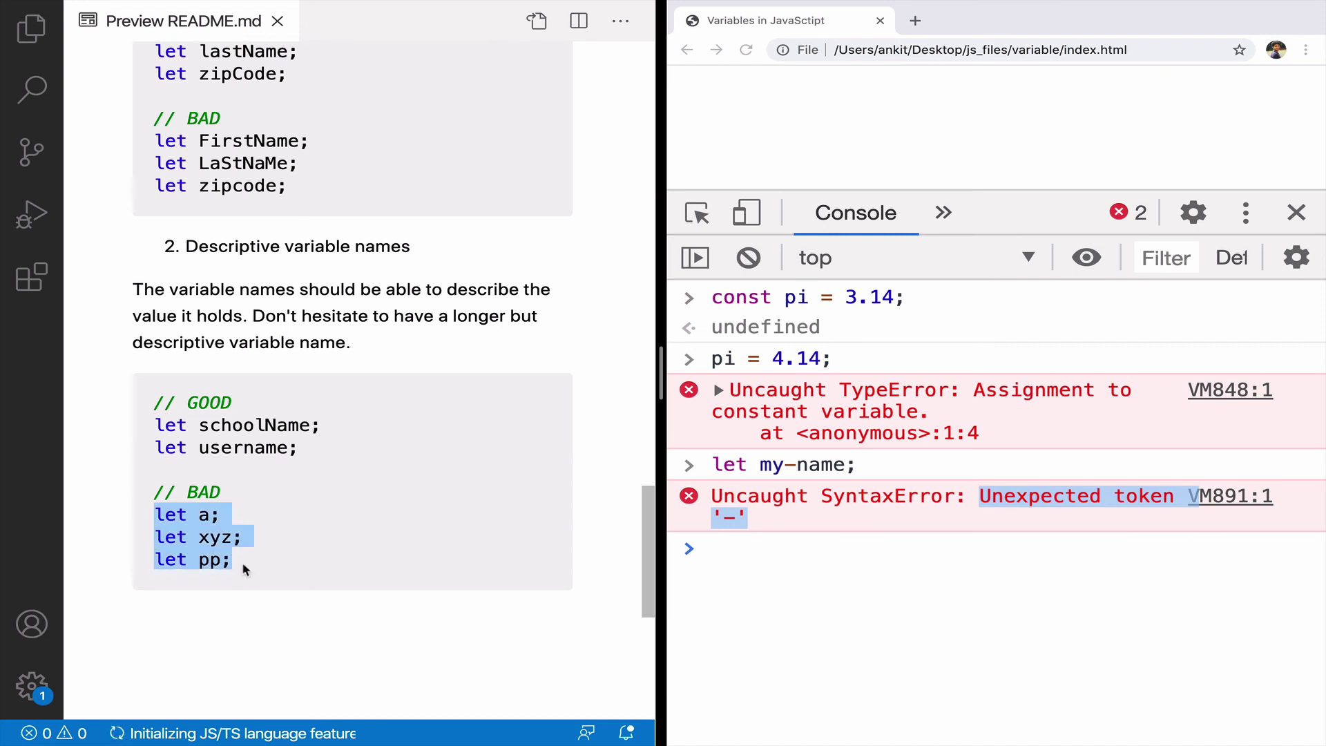